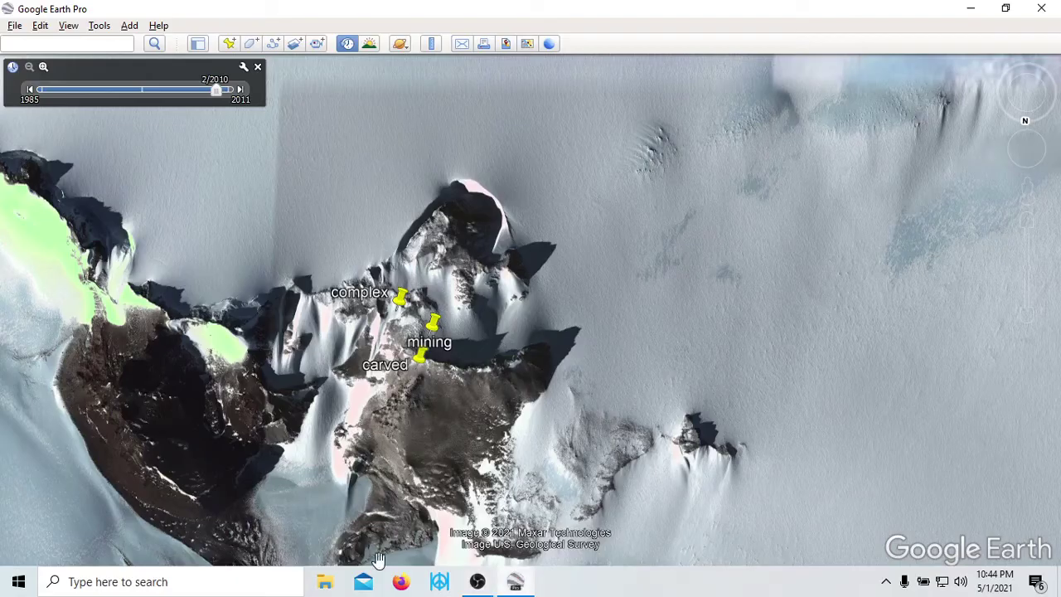
Pan, zoom, rotate and tilt the view onto the snowy ridge between the carved and mining placemarks.
drag(456, 408, 503, 390)
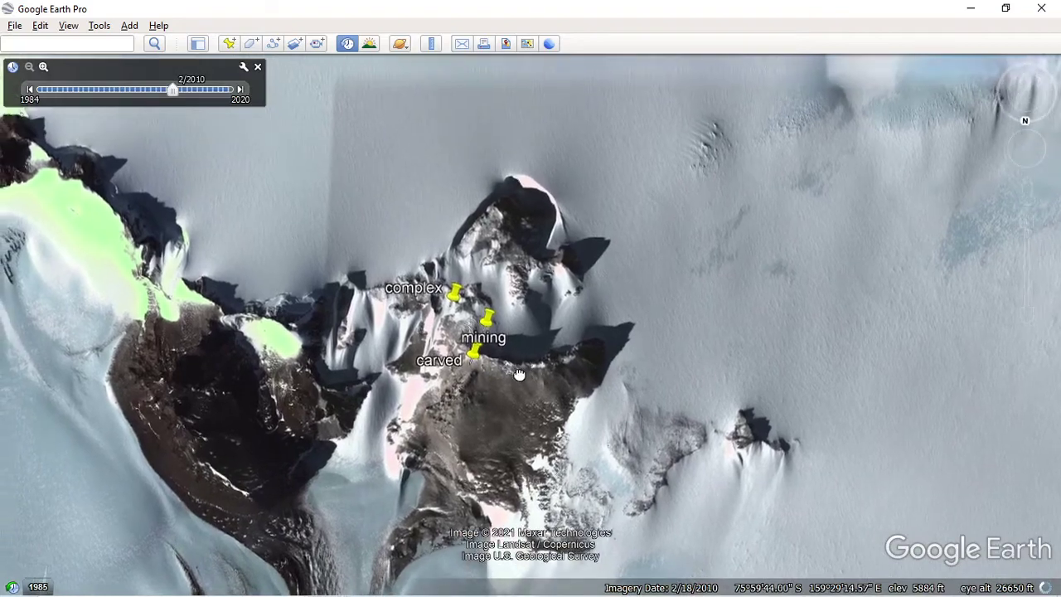
scroll(446, 331, up, 5)
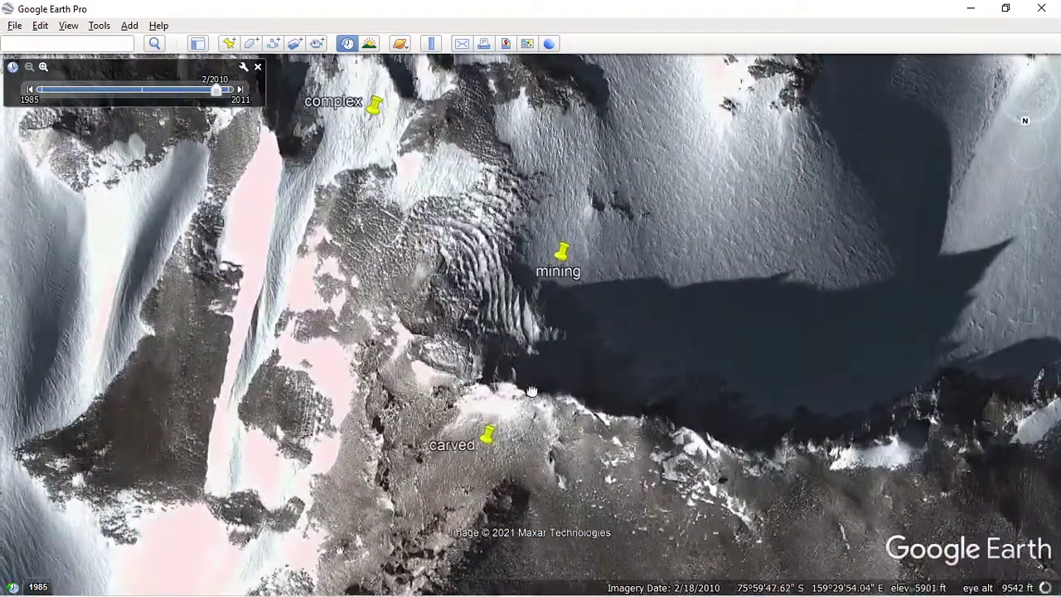
drag(530, 364, 600, 314)
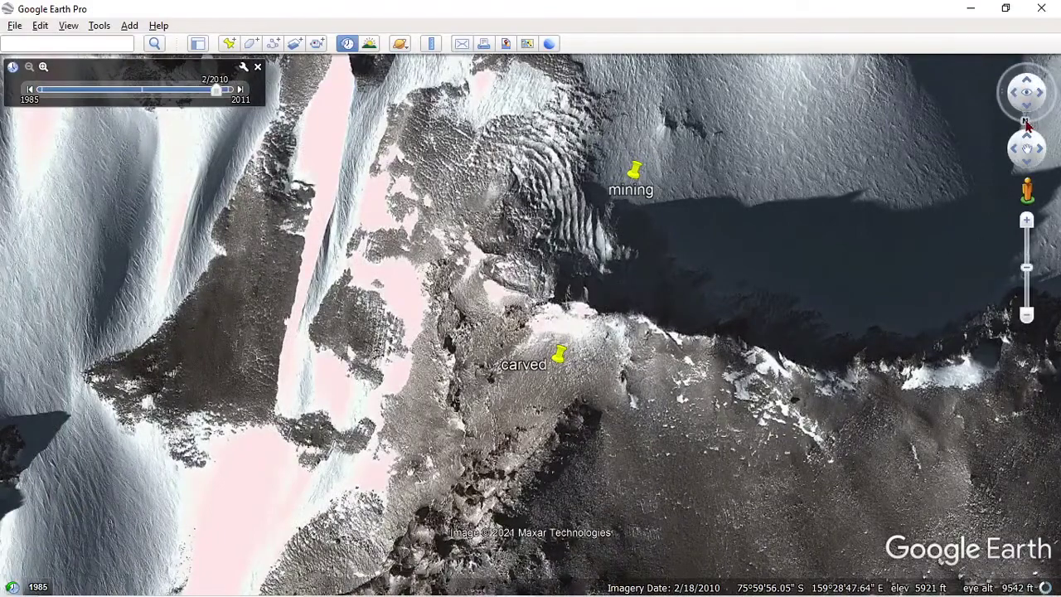
drag(1037, 134, 1031, 126)
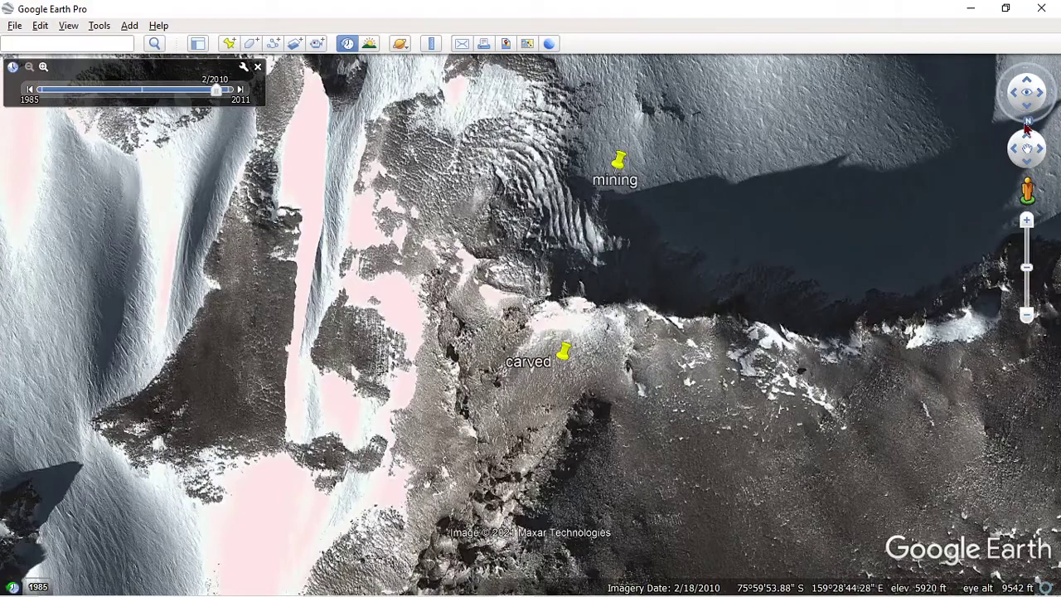
scroll(664, 348, up, 3)
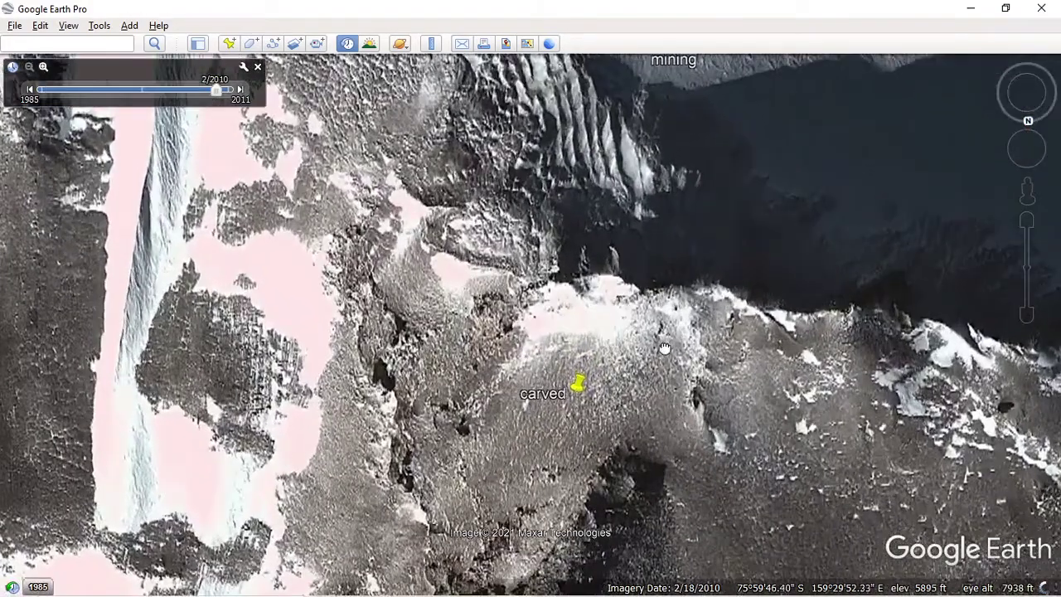
drag(665, 348, 563, 416)
mouse_move(527, 212)
mouse_down()
mouse_move(526, 284)
mouse_move(540, 339)
mouse_move(470, 323)
mouse_up()
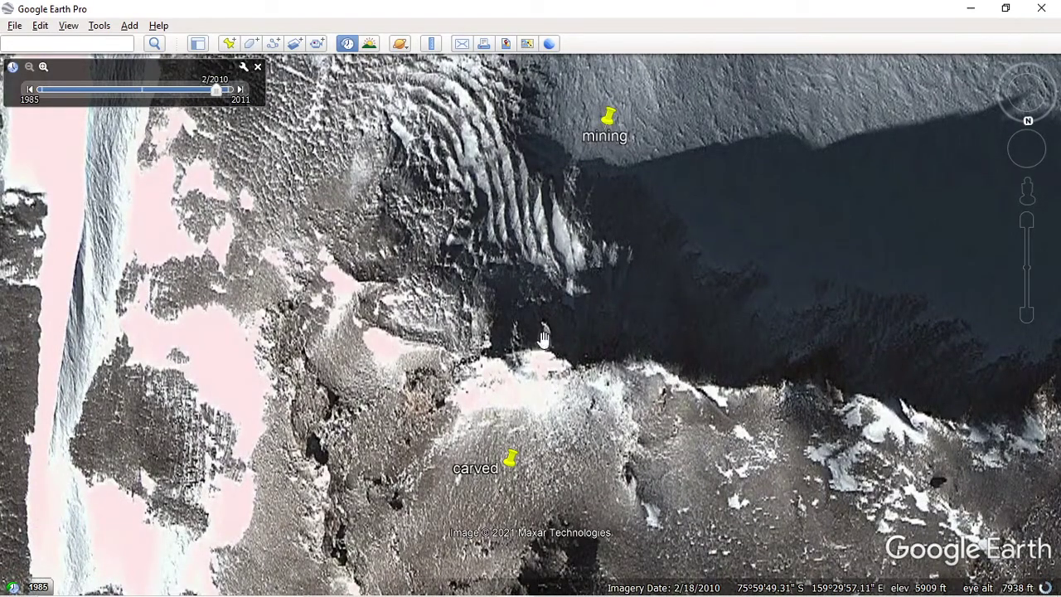
drag(673, 360, 689, 319)
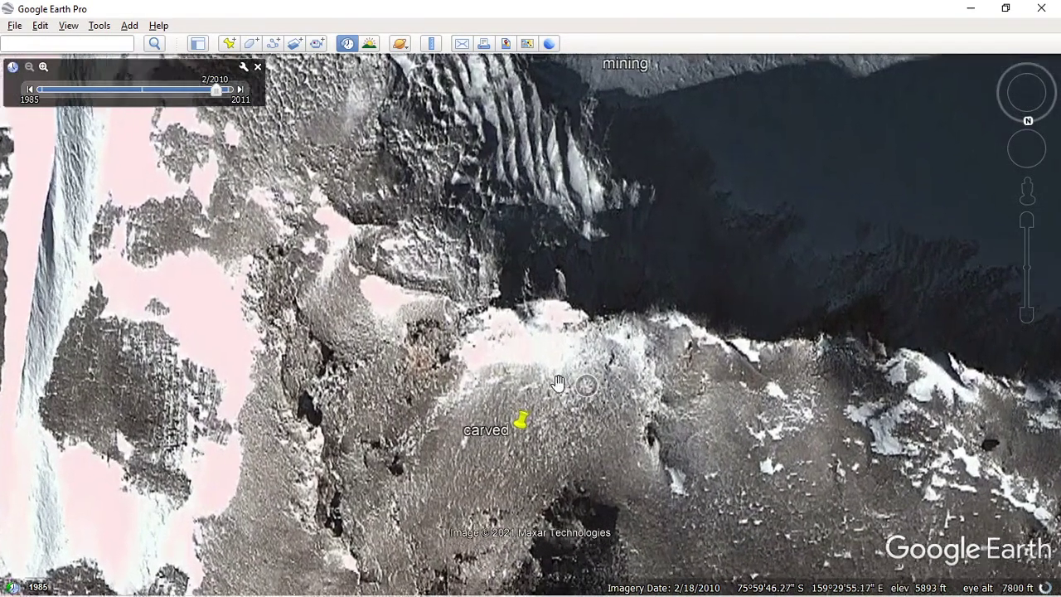
scroll(516, 338, up, 3)
drag(516, 338, 653, 307)
scroll(509, 347, up, 2)
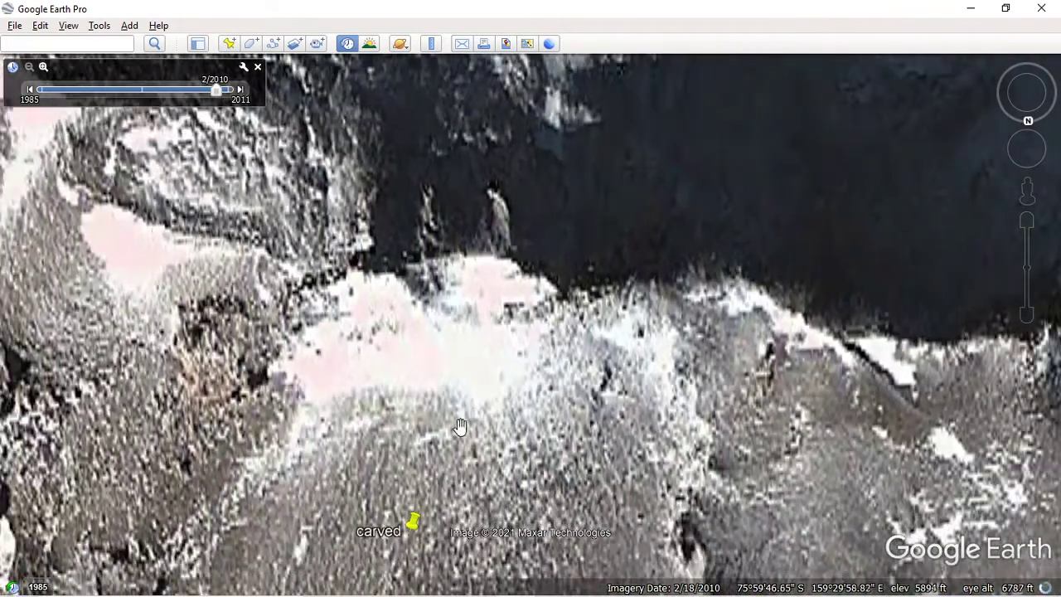
middle_drag(354, 395, 211, 297)
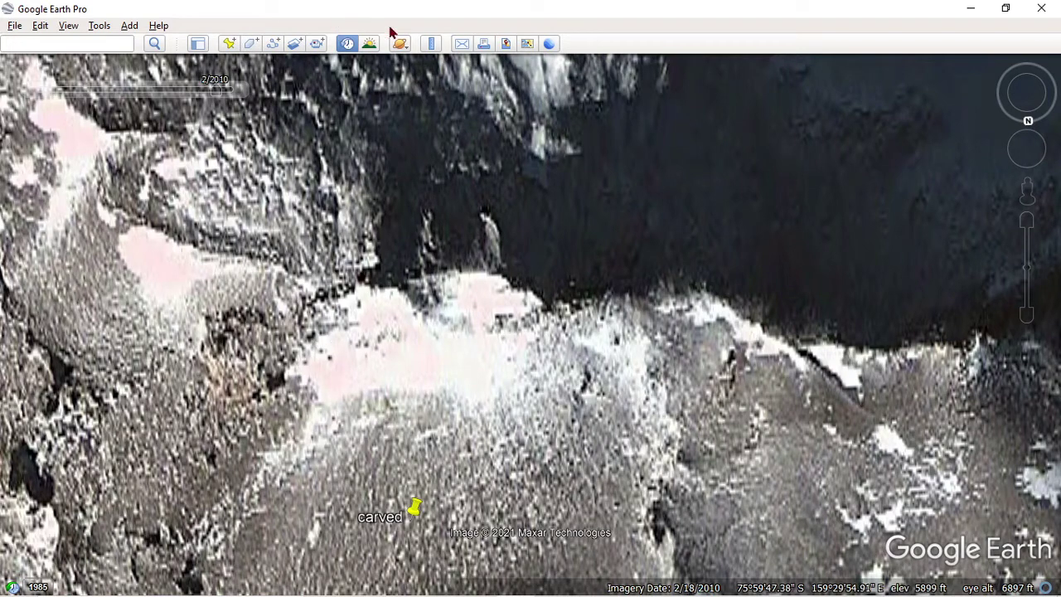
Measure a roughly 510-foot line across the ridge above carved and save it as path 'Line Measure'.
click(438, 44)
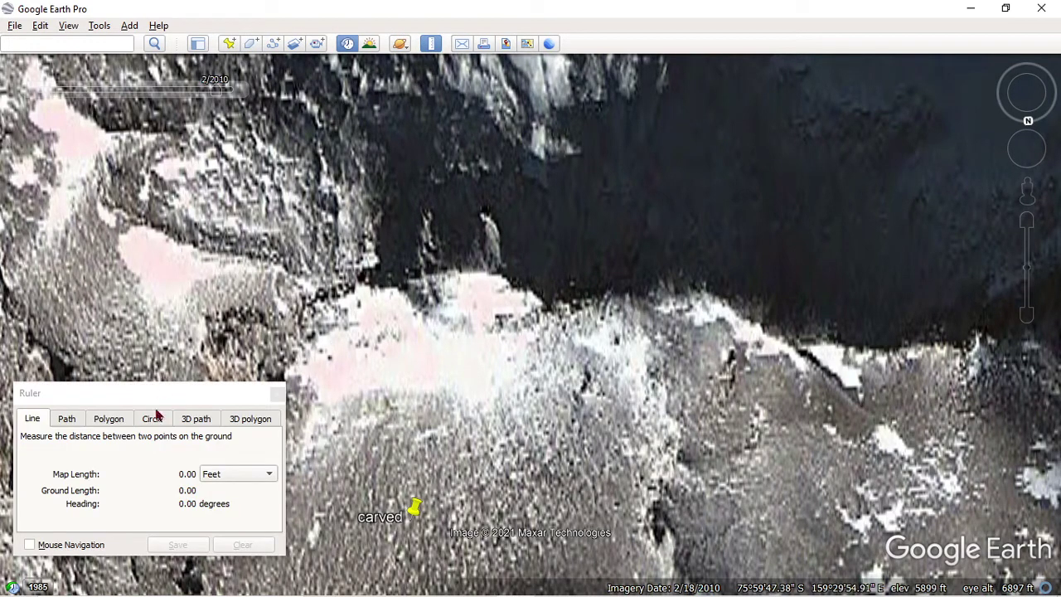
mouse_move(150, 400)
mouse_down()
mouse_move(778, 98)
mouse_move(840, 79)
mouse_up()
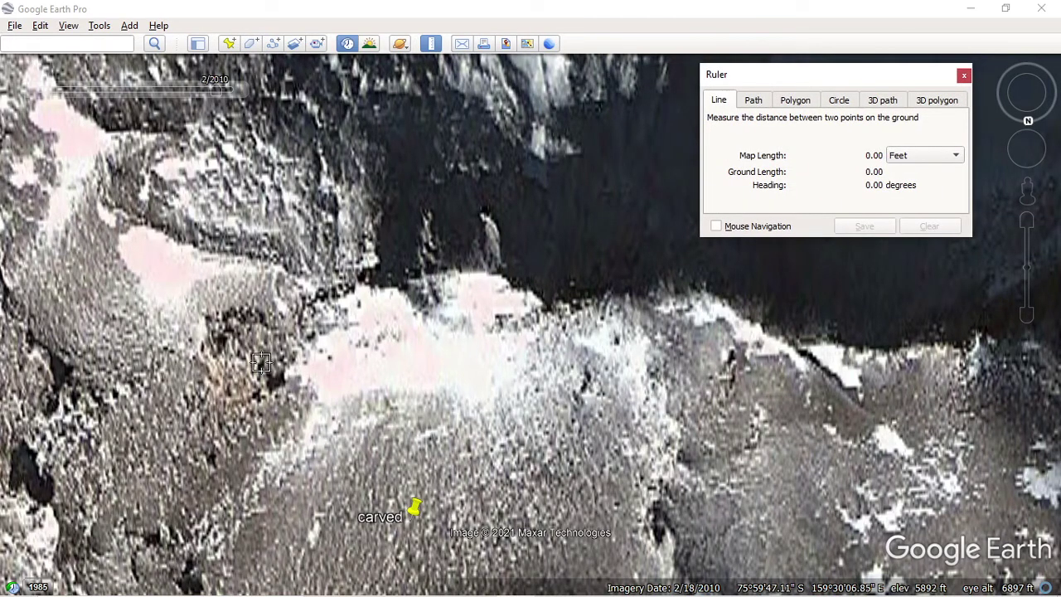
click(220, 333)
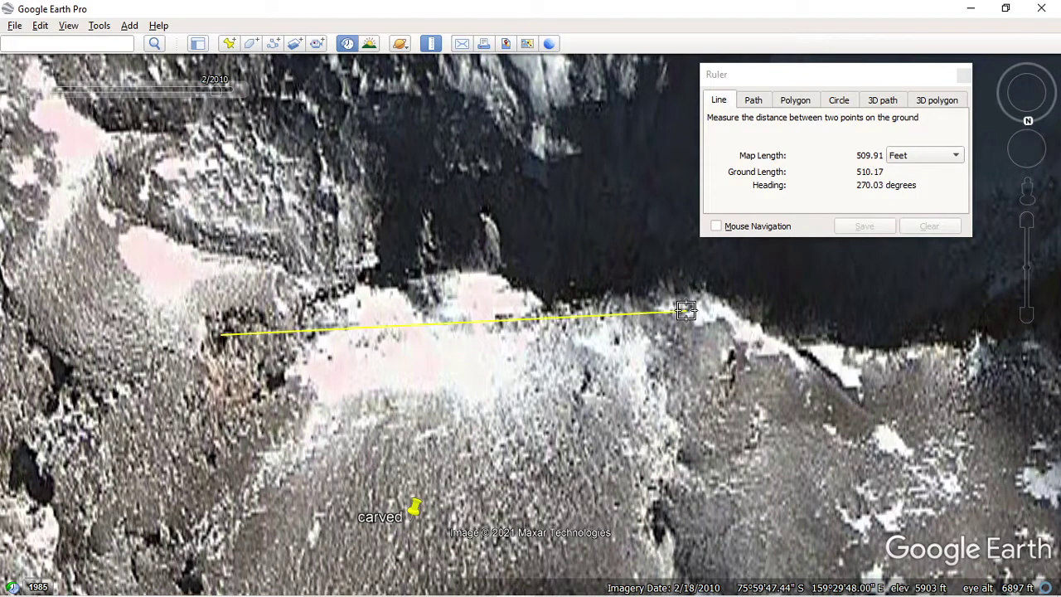
click(687, 319)
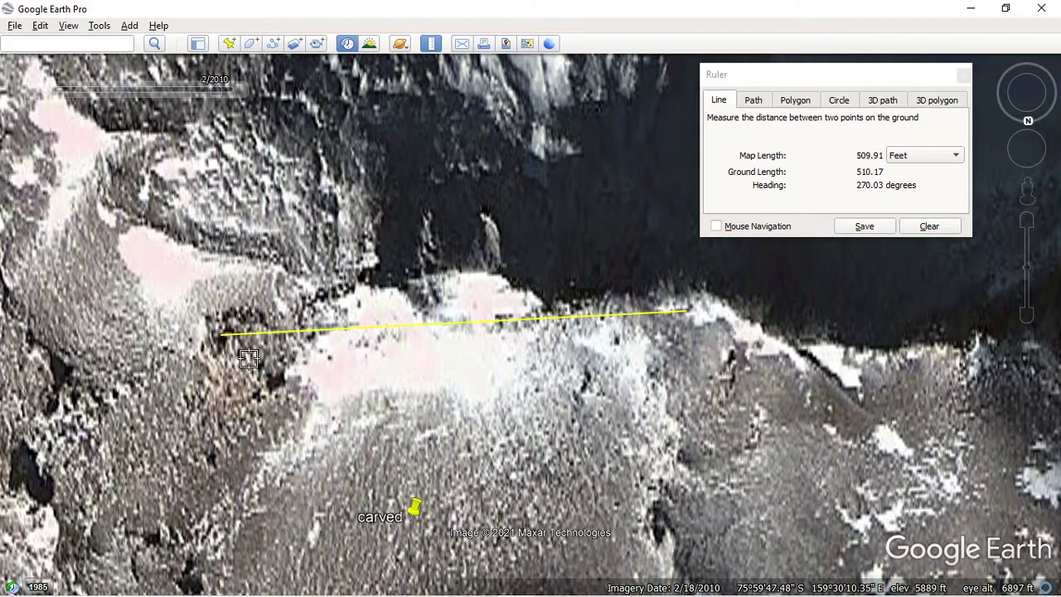
click(877, 227)
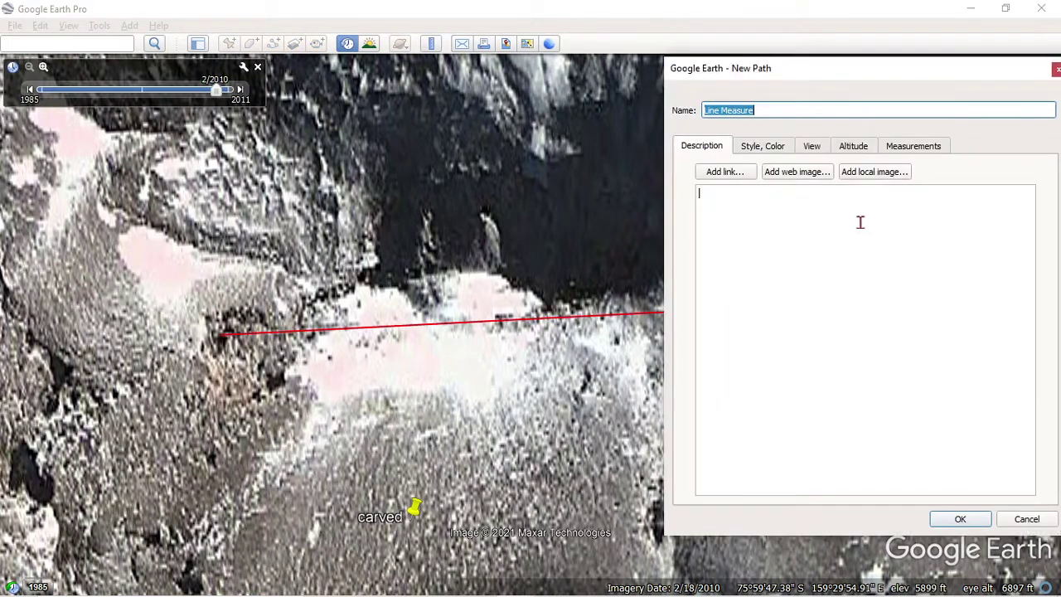
click(986, 519)
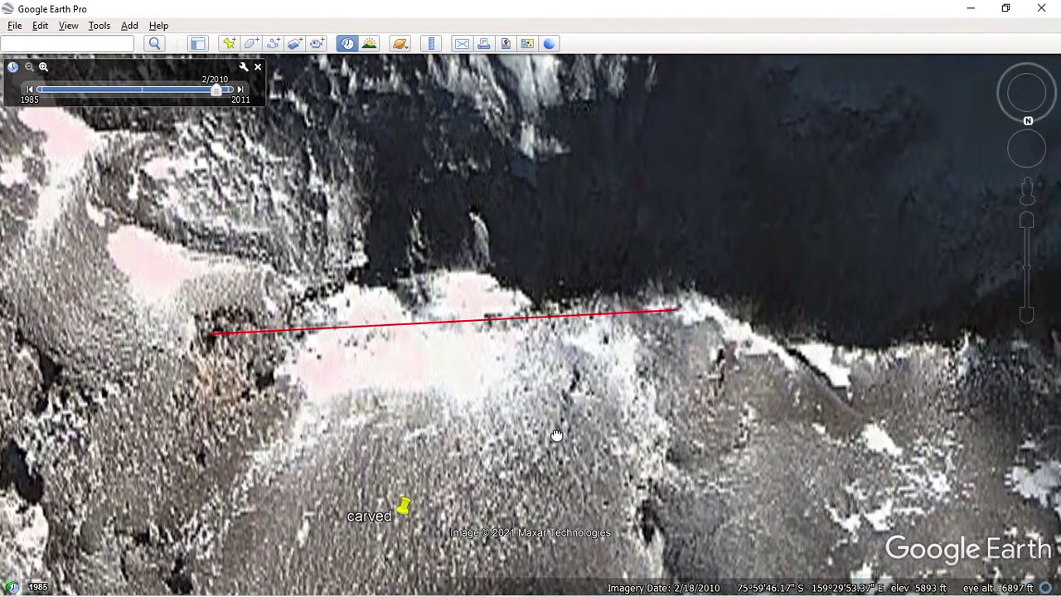
Rotate the map so the red line runs vertically, centre it, and zoom out slightly.
drag(584, 427, 440, 317)
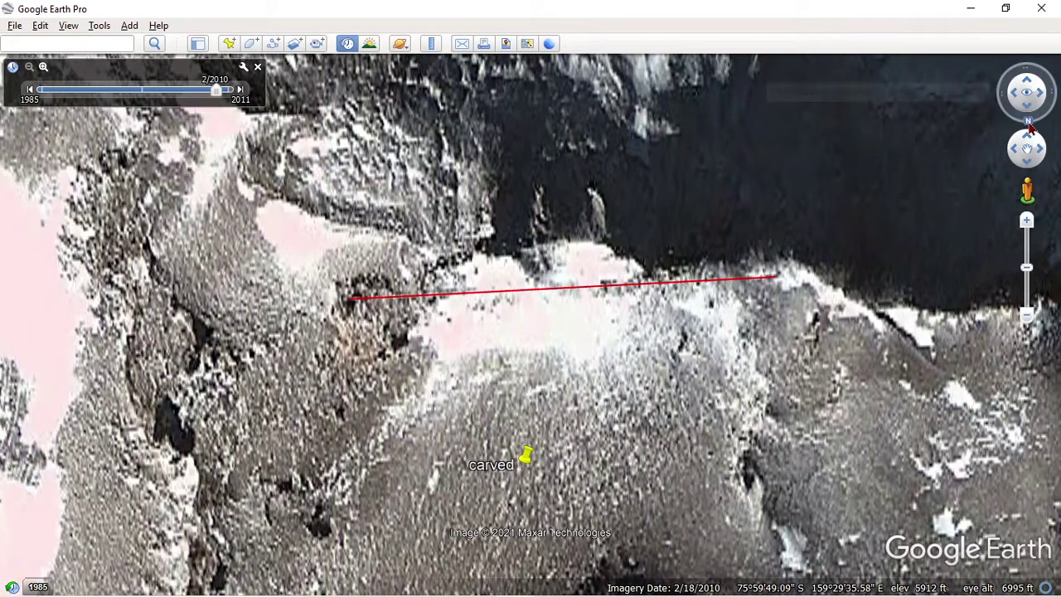
click(1031, 122)
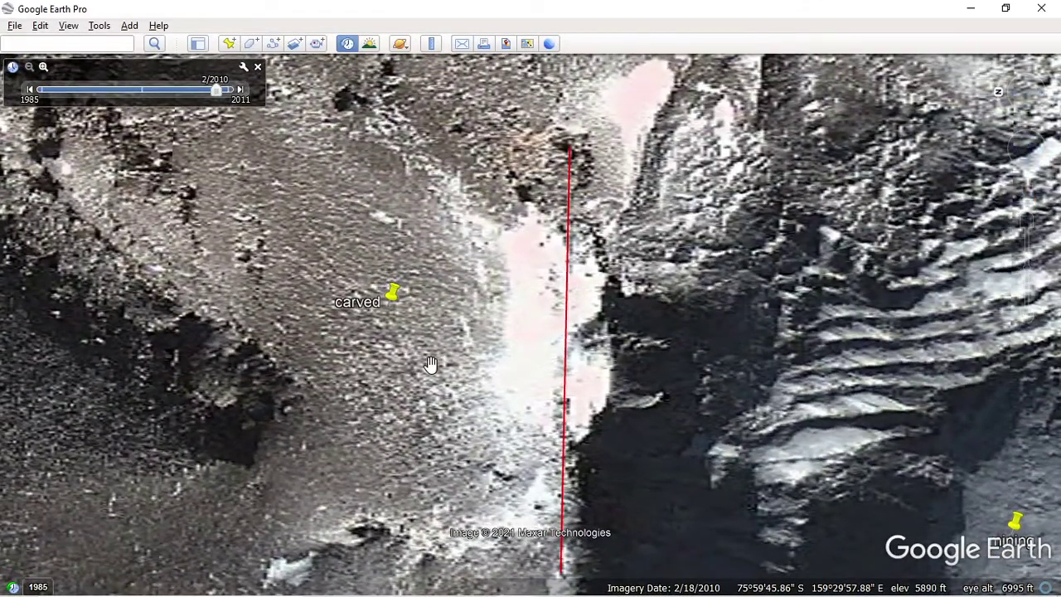
drag(567, 324, 446, 274)
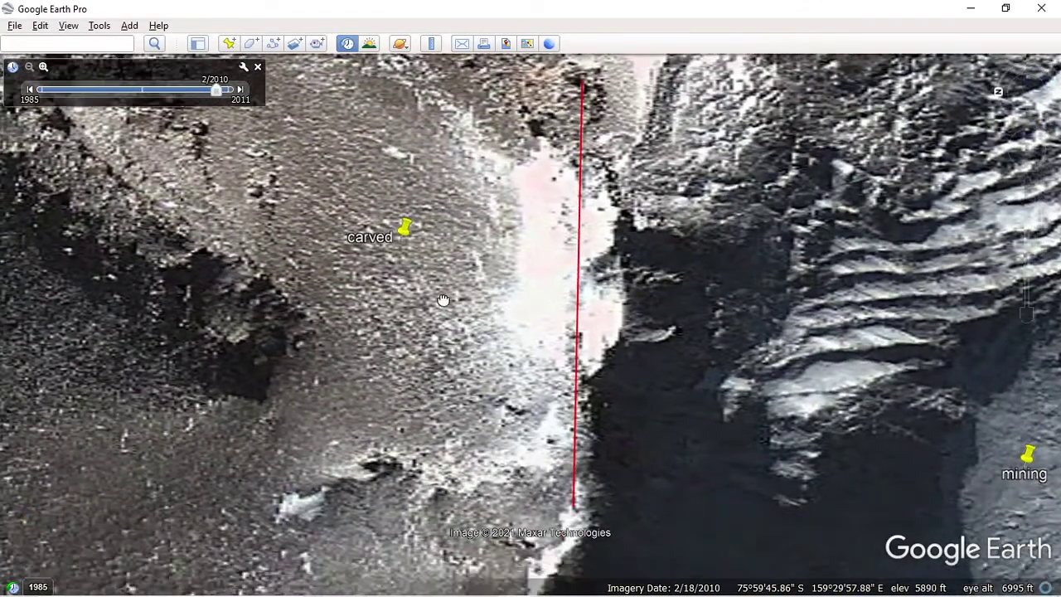
scroll(451, 264, down, 1)
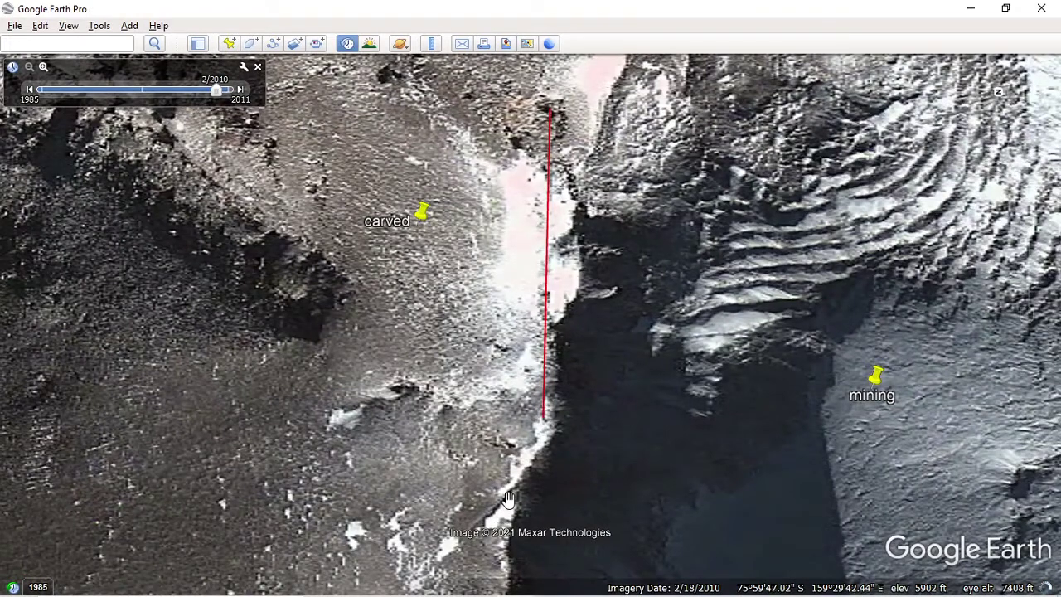
Measure a second ~510-foot line alongside the first red line and save it as a path.
click(431, 44)
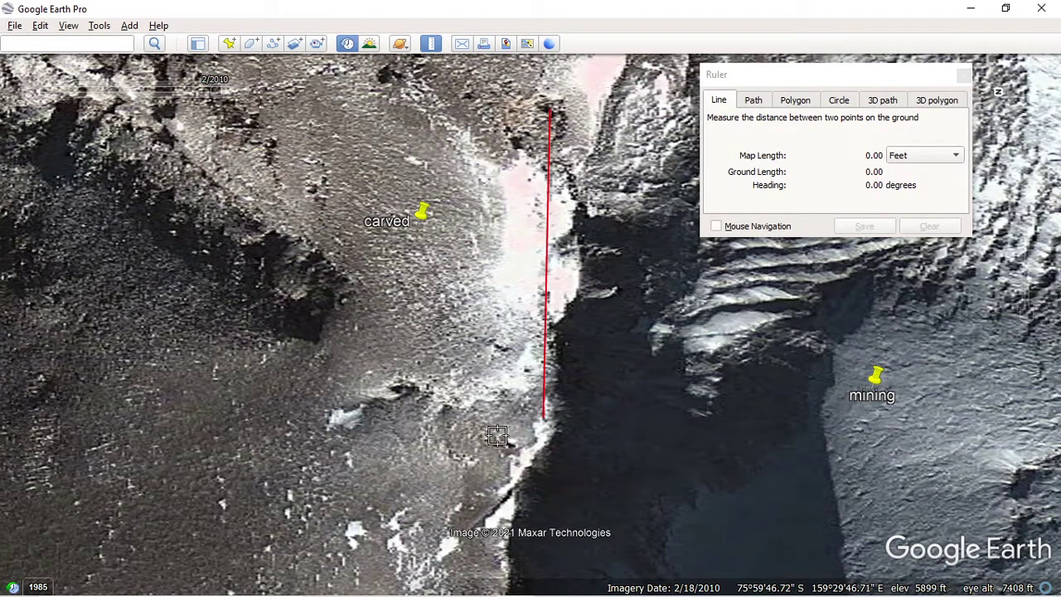
click(496, 435)
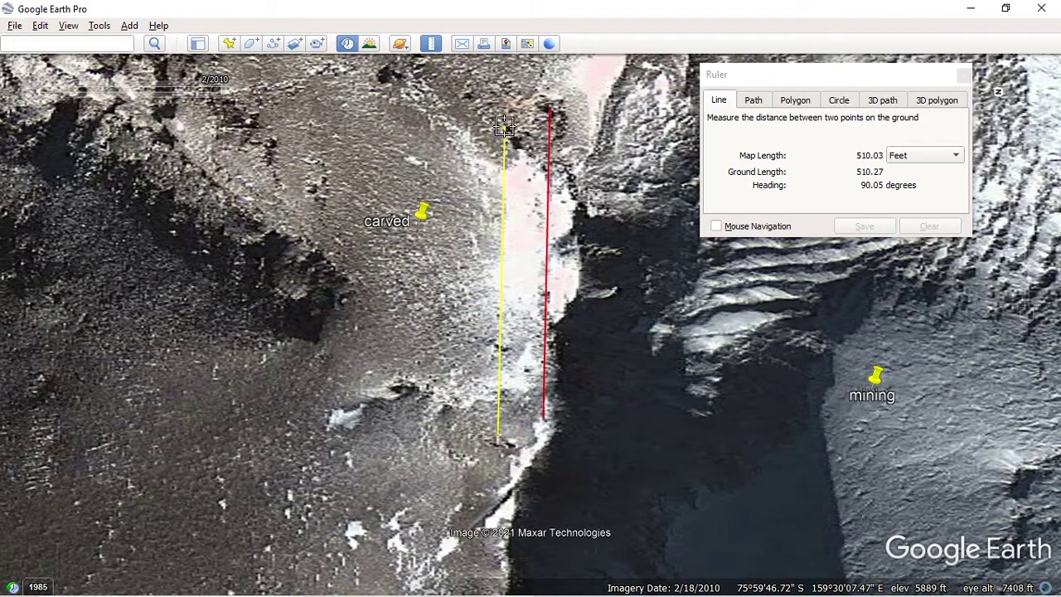
click(505, 131)
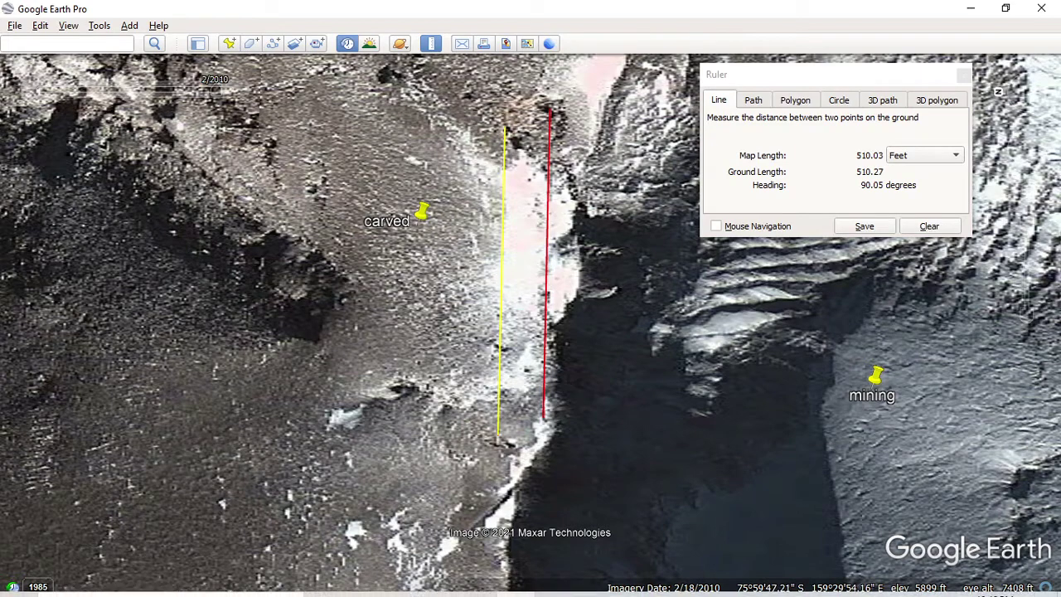
click(866, 228)
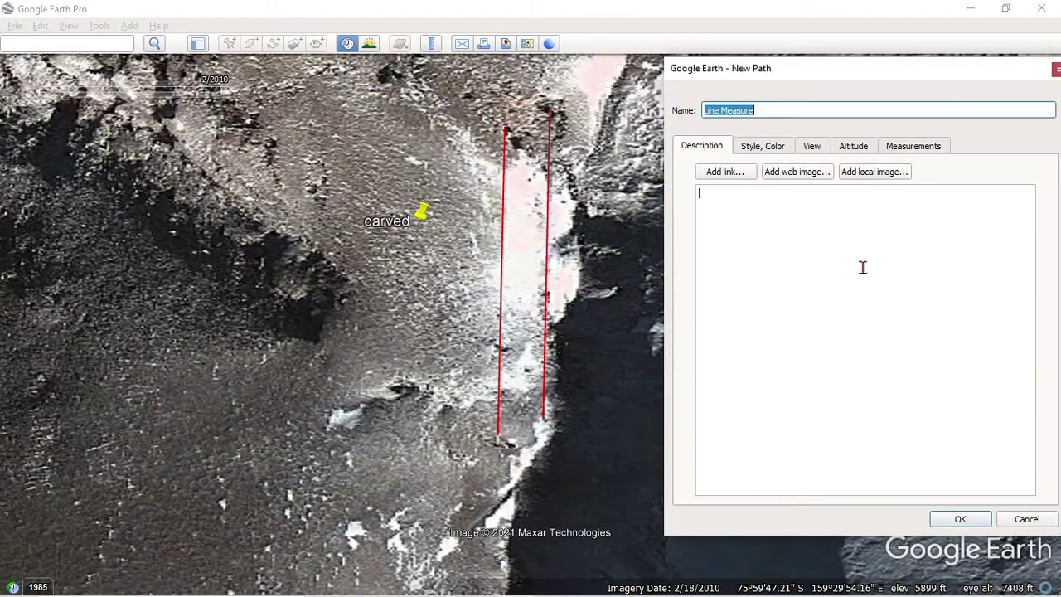
click(959, 520)
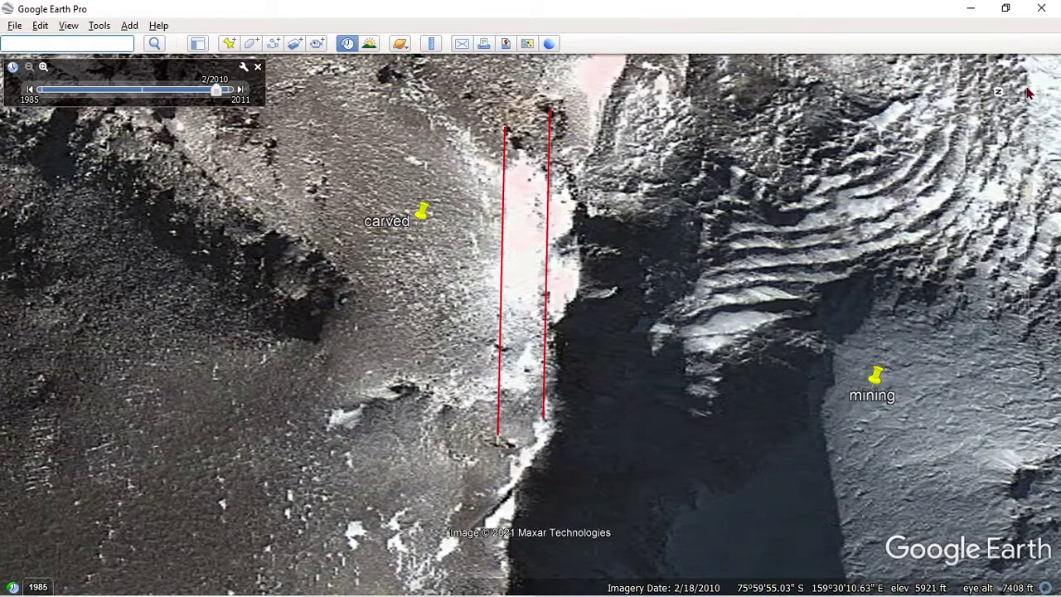
mouse_move(1001, 104)
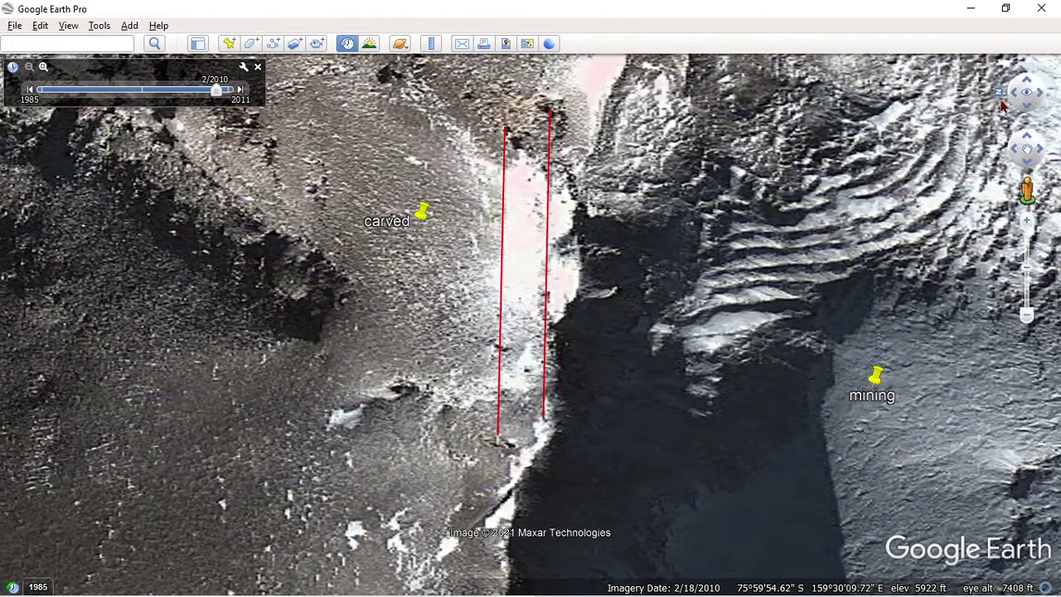
Rotate the map, zoom in twice and pan right to frame both red lines above carved.
drag(1000, 104, 1032, 137)
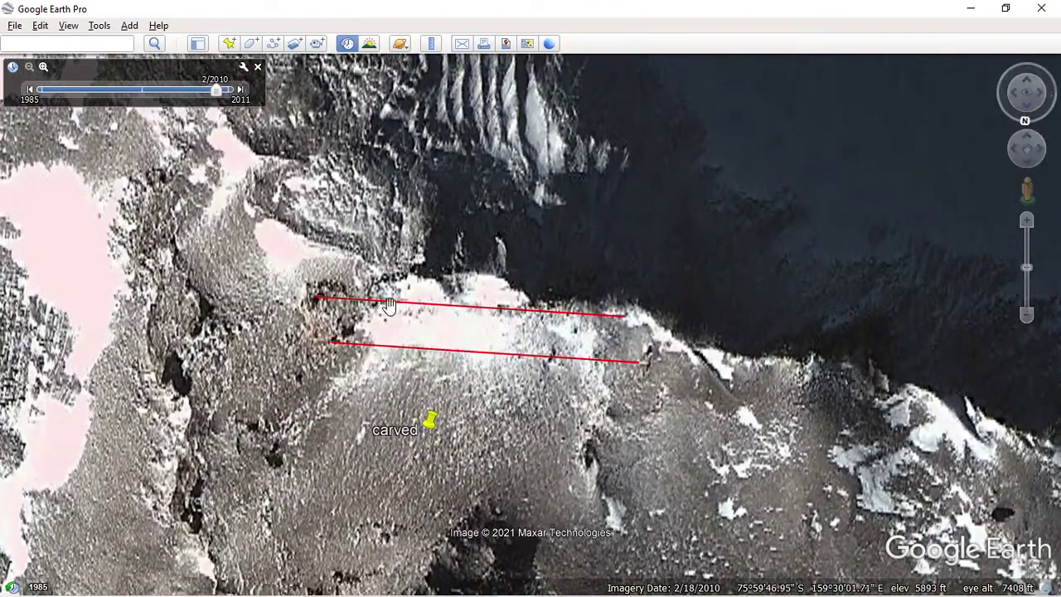
drag(469, 208, 494, 194)
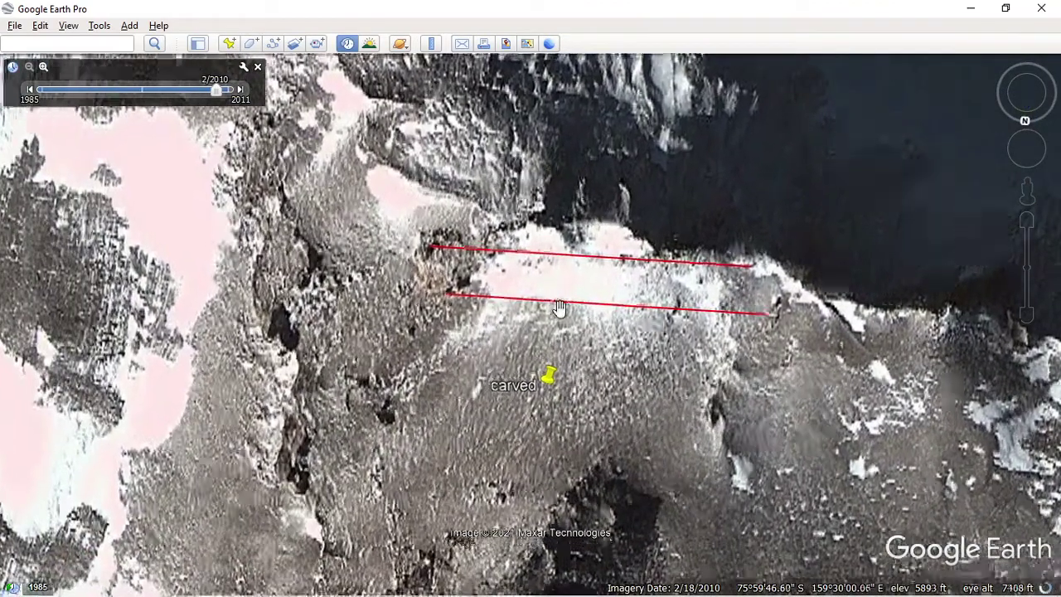
scroll(555, 315, up, 2)
scroll(461, 379, up, 2)
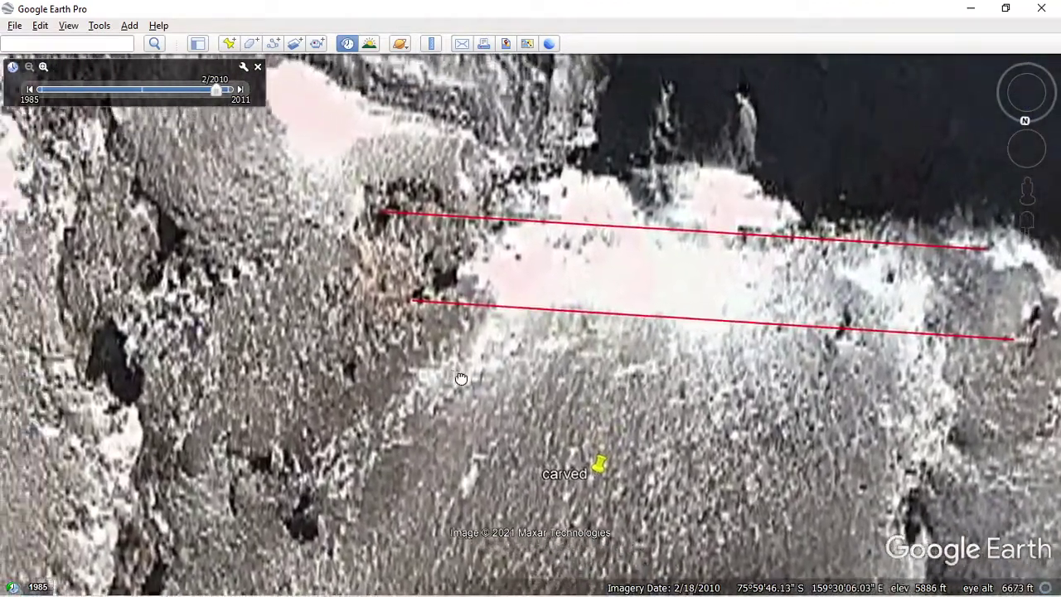
key(Right)
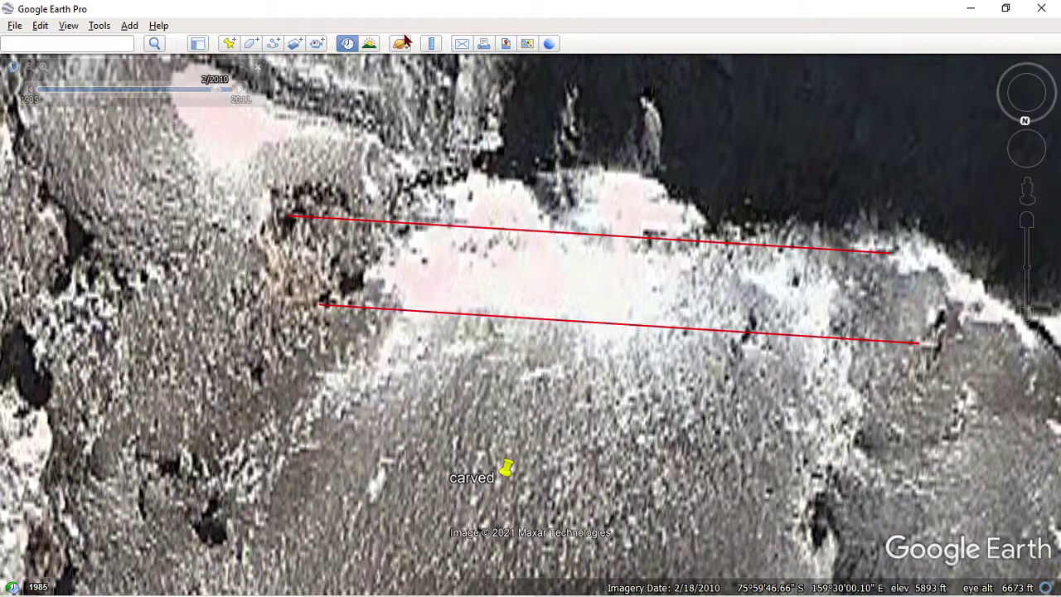
Measure the roughly 73-foot gap between the two red lines, then clear it.
click(431, 44)
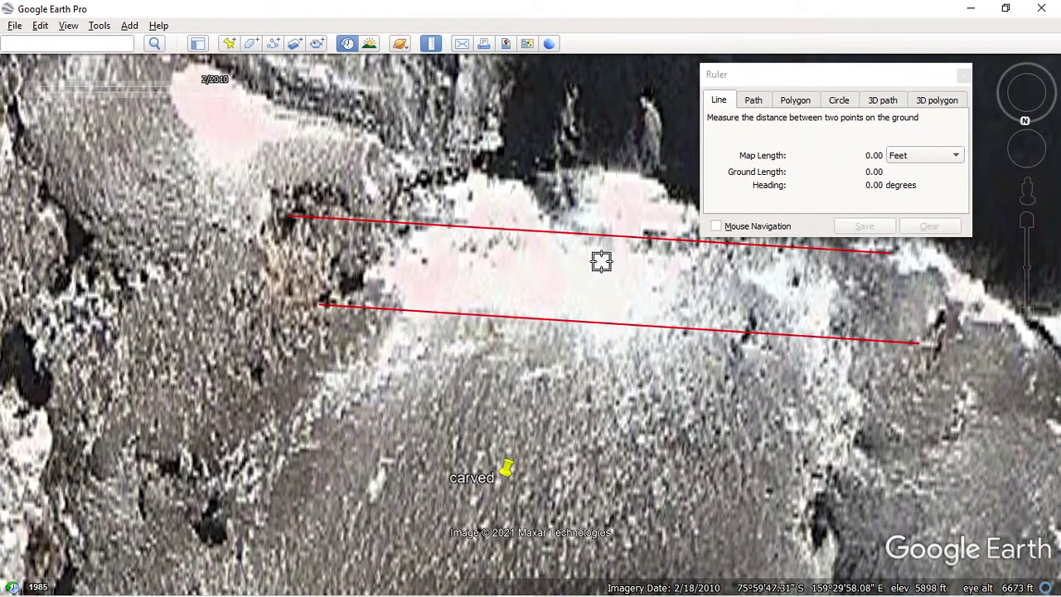
click(595, 233)
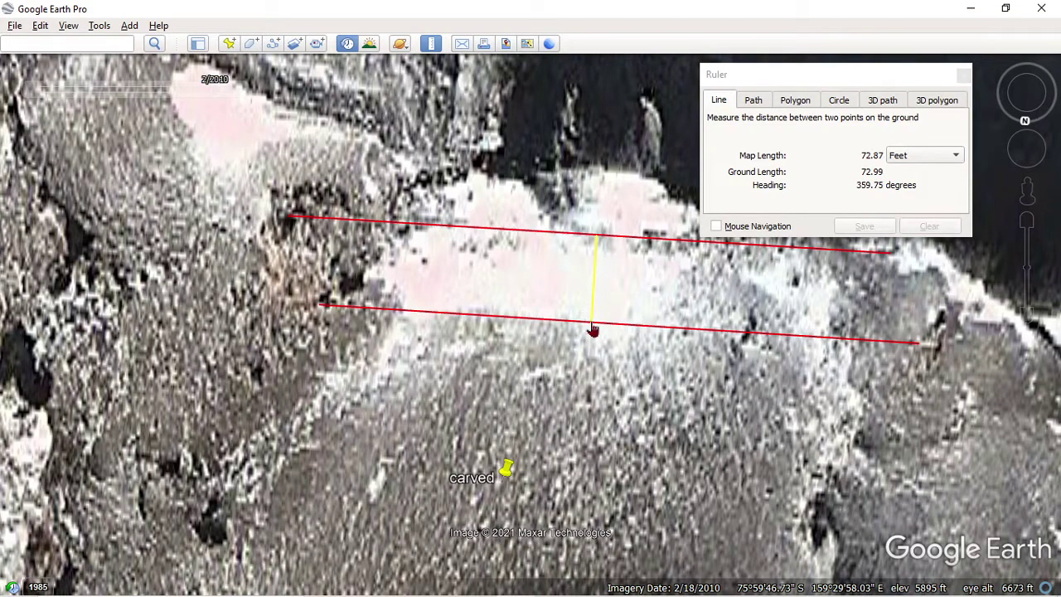
click(593, 330)
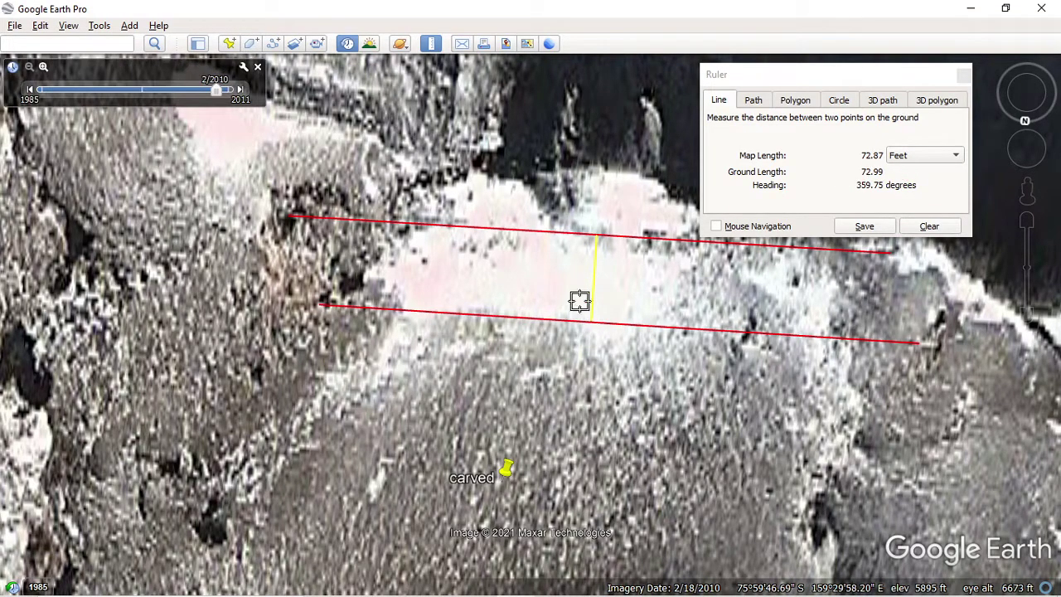
click(925, 226)
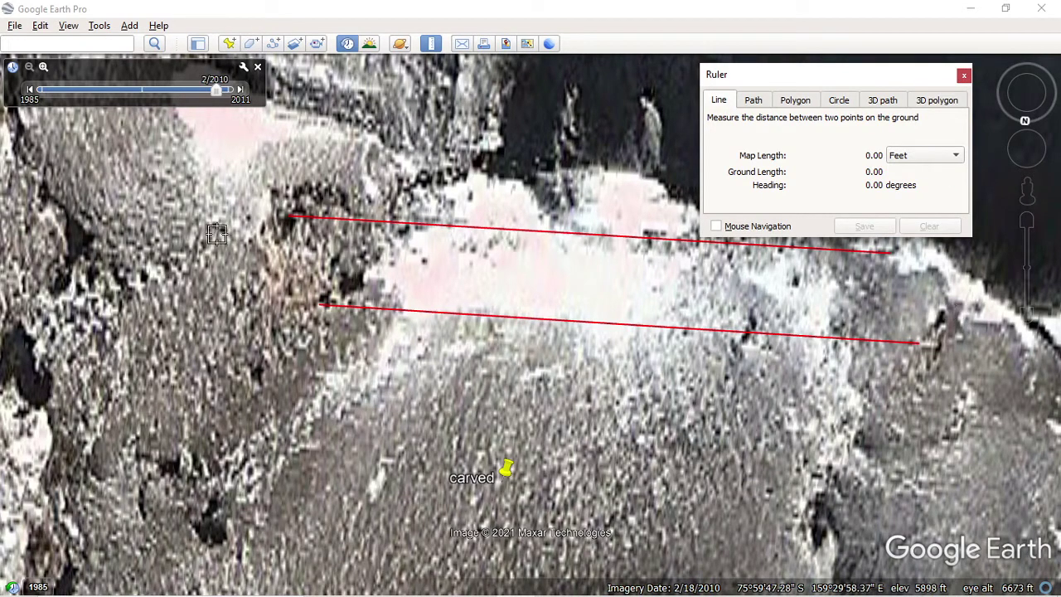
Measure the lines' length of about 590 feet, clear it, and close the Ruler.
click(946, 307)
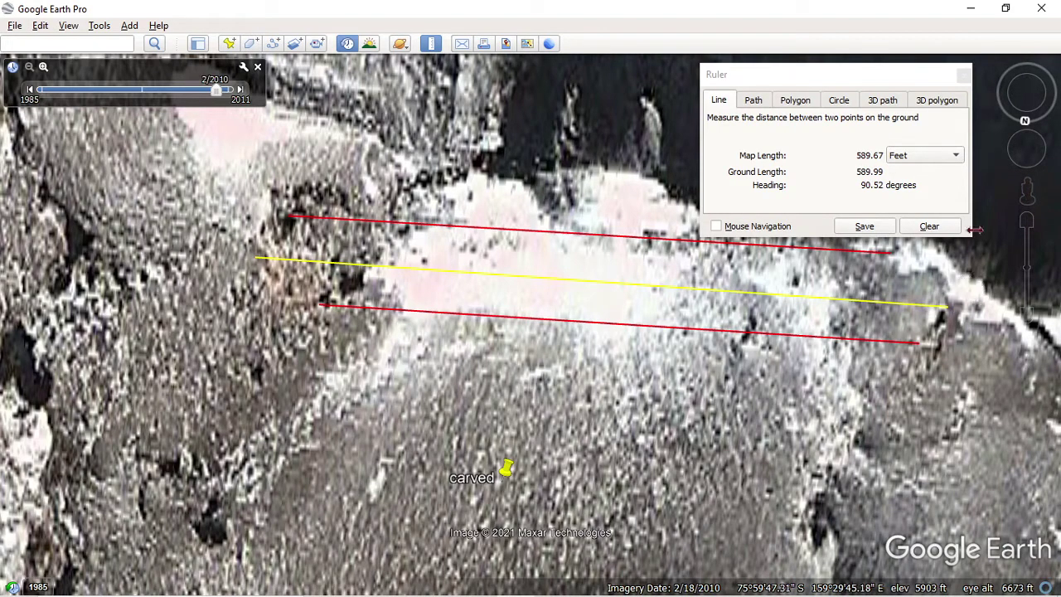
click(929, 233)
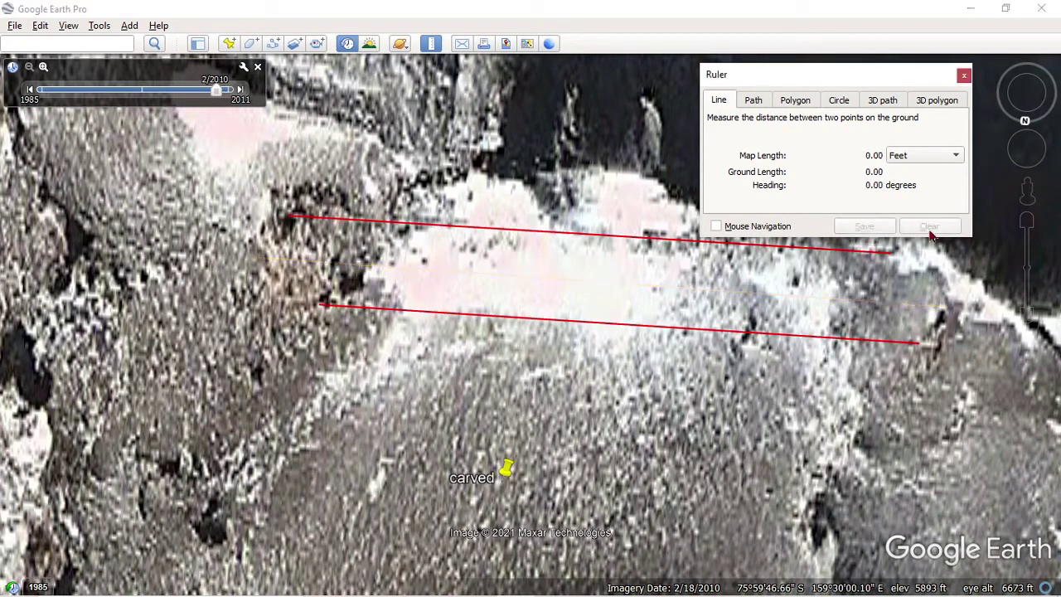
click(964, 75)
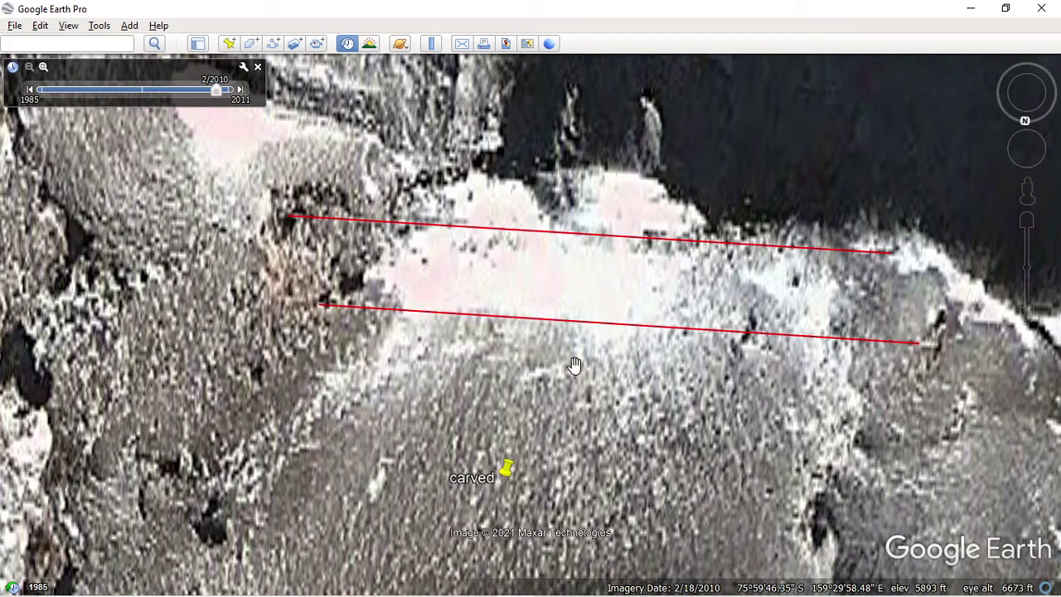
drag(575, 364, 526, 396)
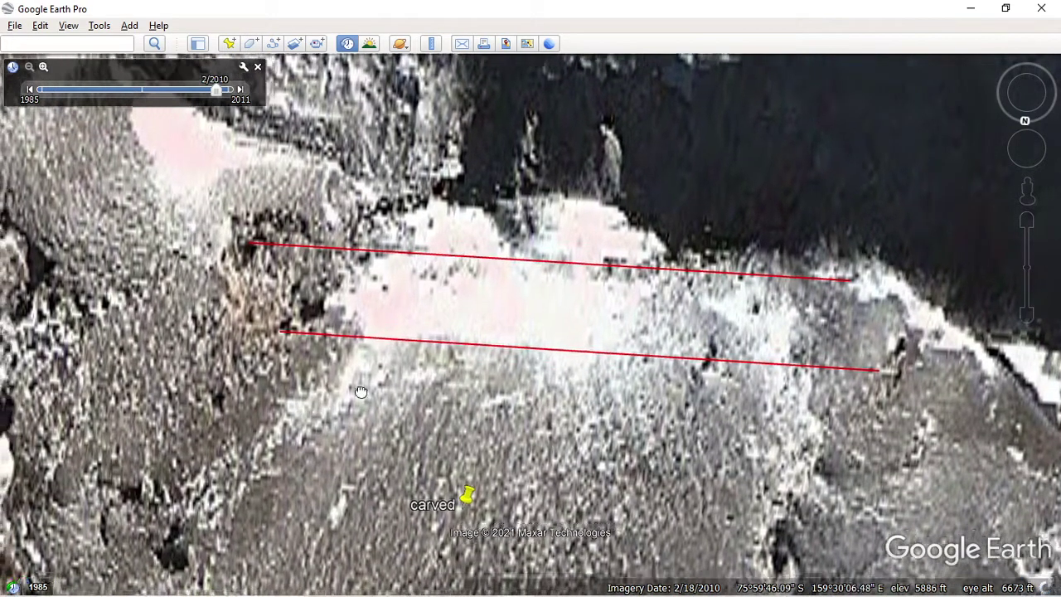
Rotate the map clockwise and zoom out so the red lines' upper ends sit mid-view.
drag(278, 338, 461, 305)
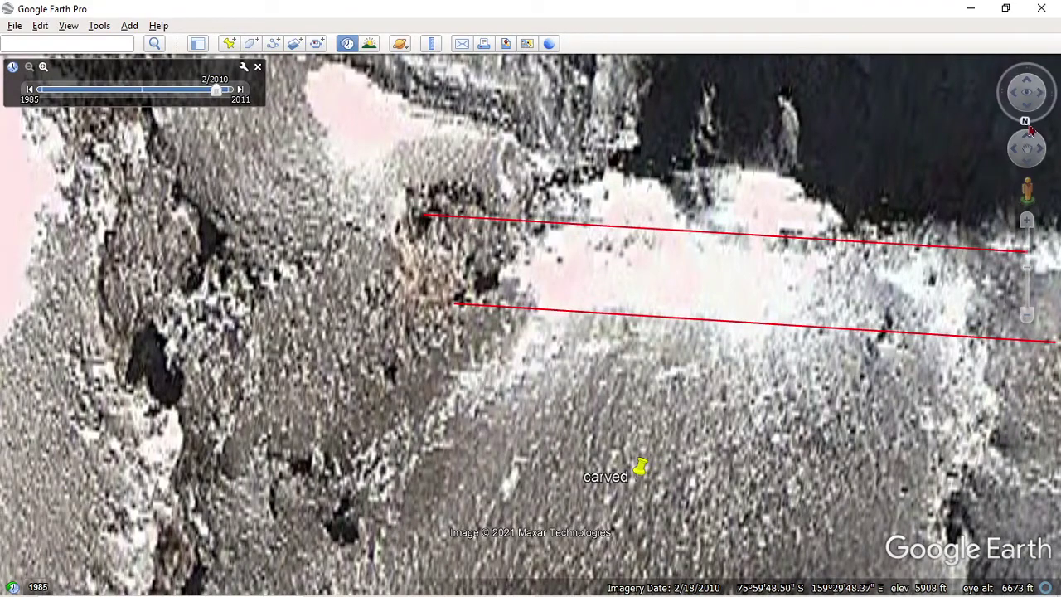
drag(1025, 120, 1005, 116)
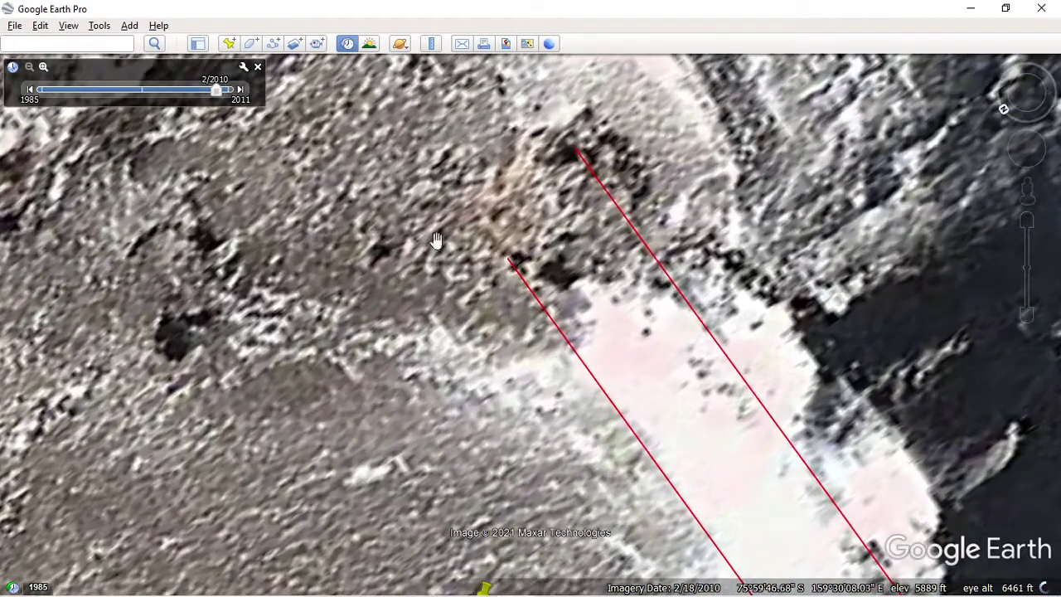
drag(429, 240, 462, 314)
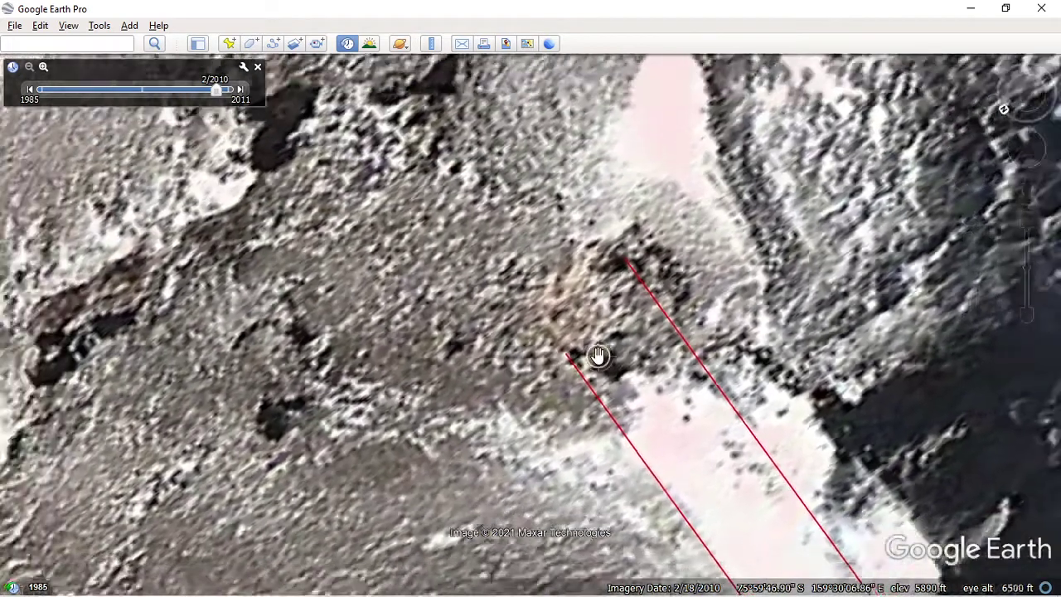
scroll(597, 358, down, 2)
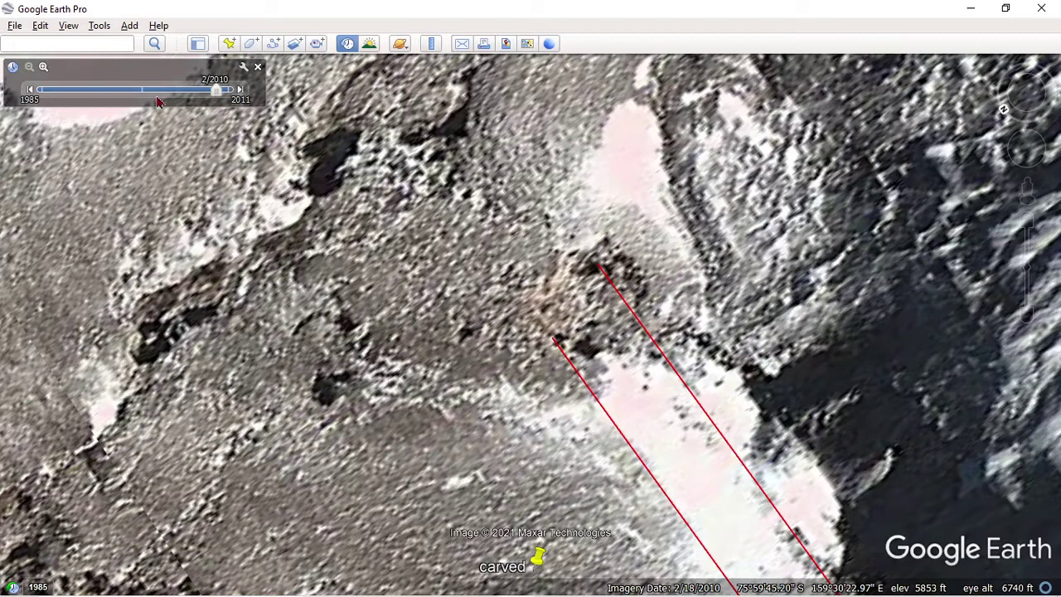
Switch to December 2011 imagery and zoom in to centre the brown patch between the lines.
click(241, 89)
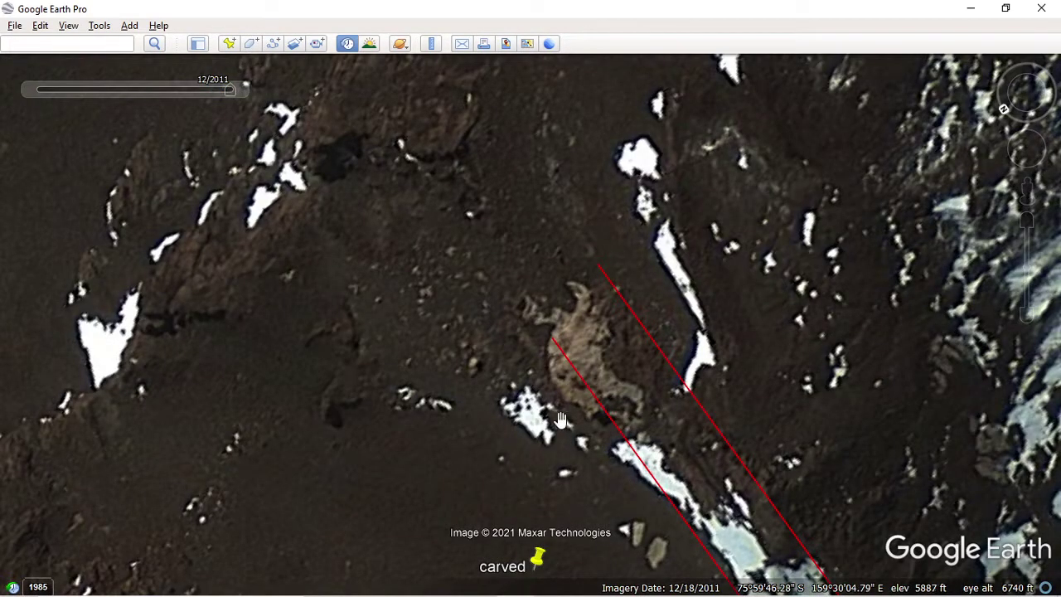
scroll(560, 420, up, 3)
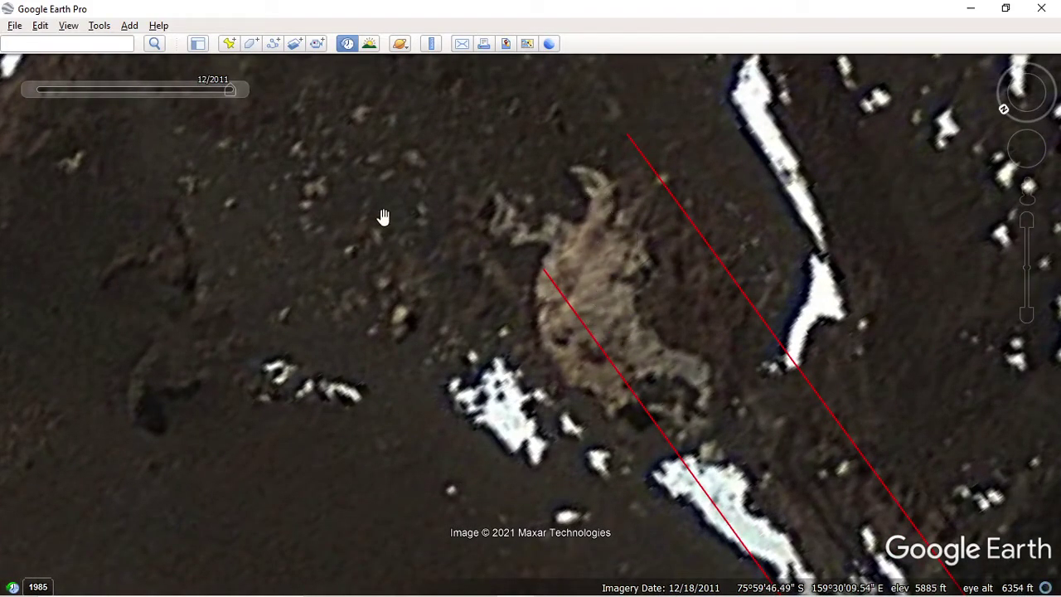
drag(383, 216, 256, 374)
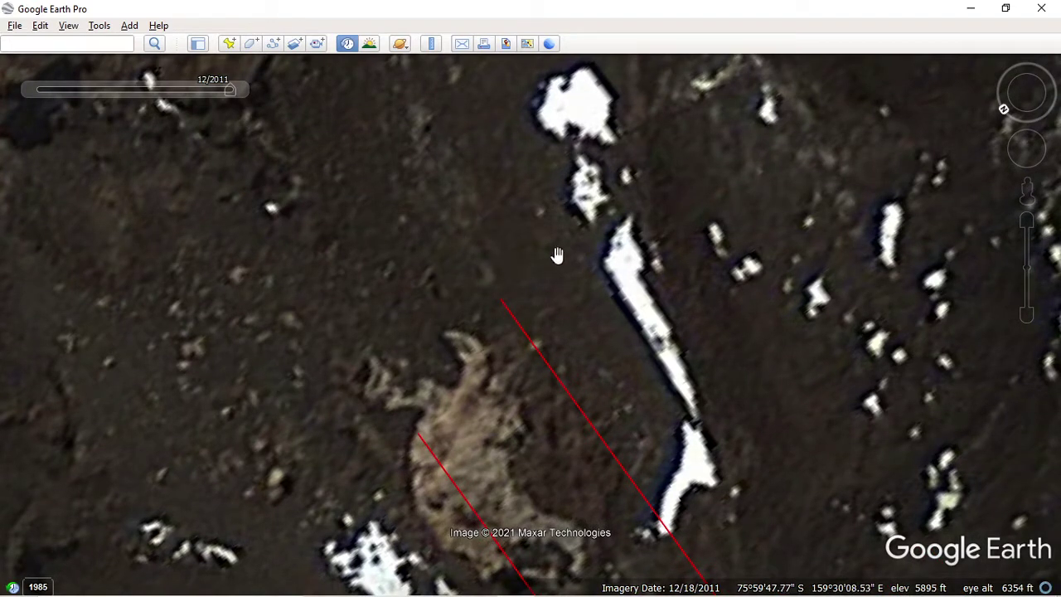
drag(293, 434, 256, 275)
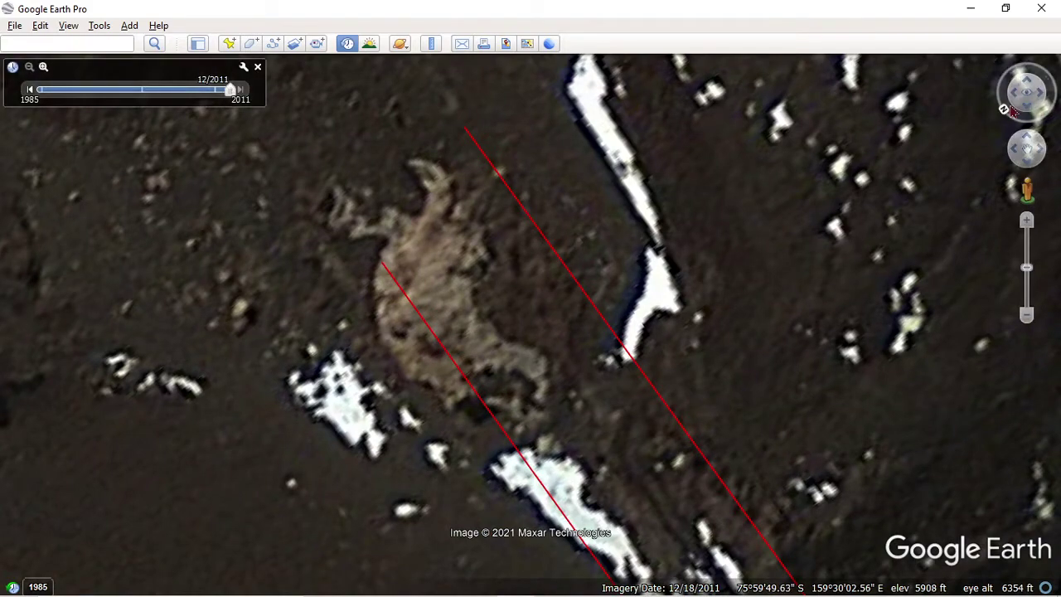
Rotate the map until the red lines run horizontally, with carved back in view.
mouse_move(1011, 115)
mouse_down()
mouse_move(1056, 97)
mouse_move(1051, 106)
mouse_up()
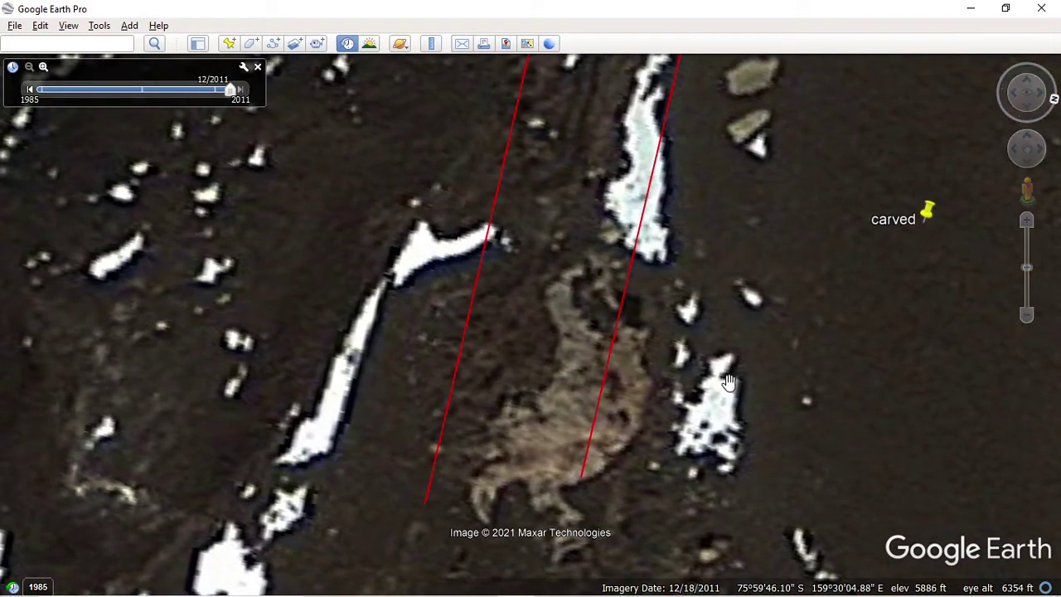
drag(727, 381, 775, 192)
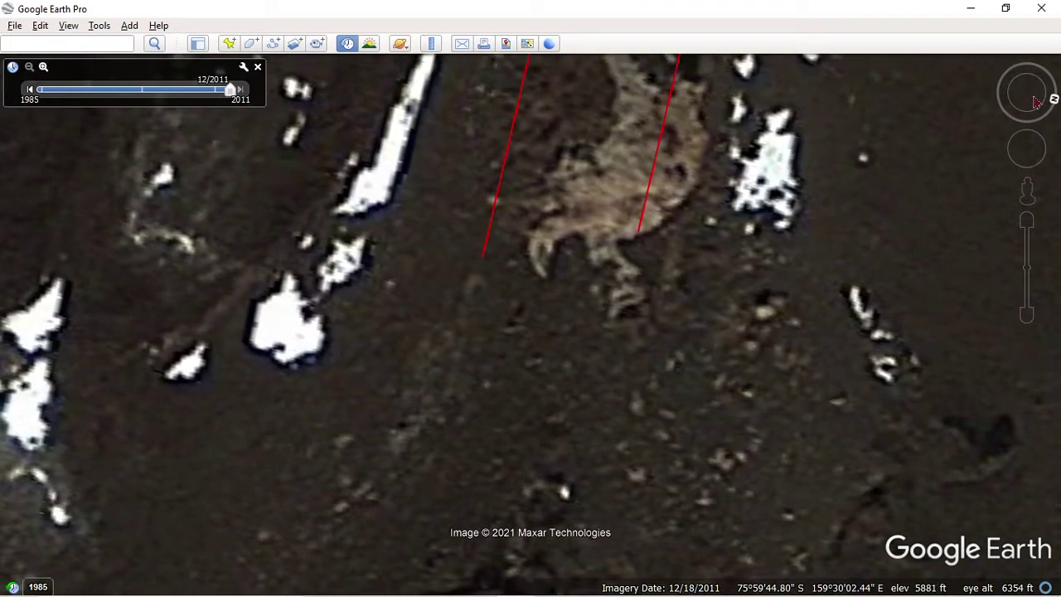
drag(1036, 102, 1030, 153)
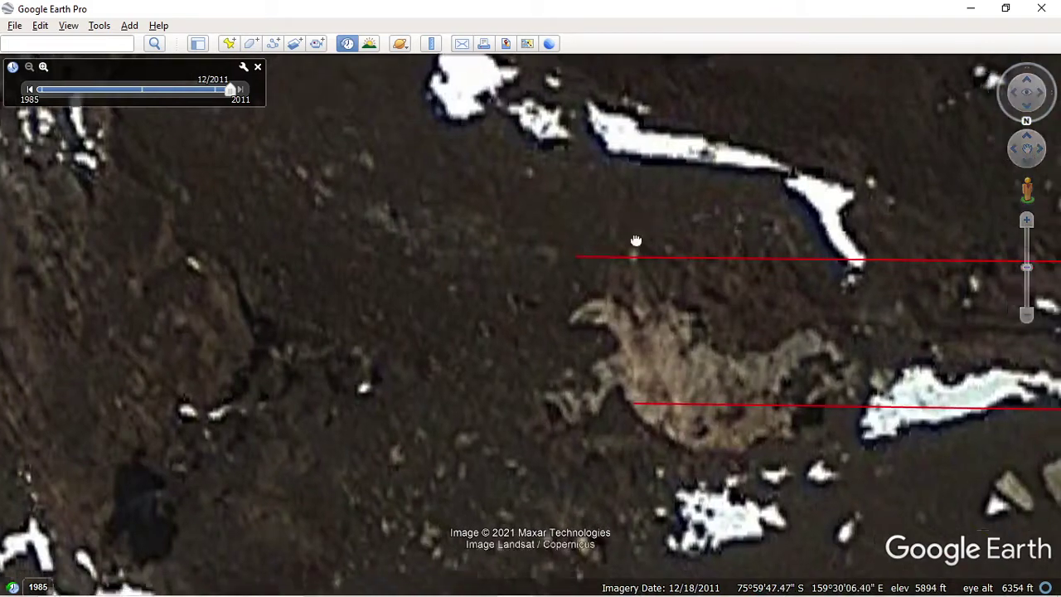
drag(637, 237, 713, 453)
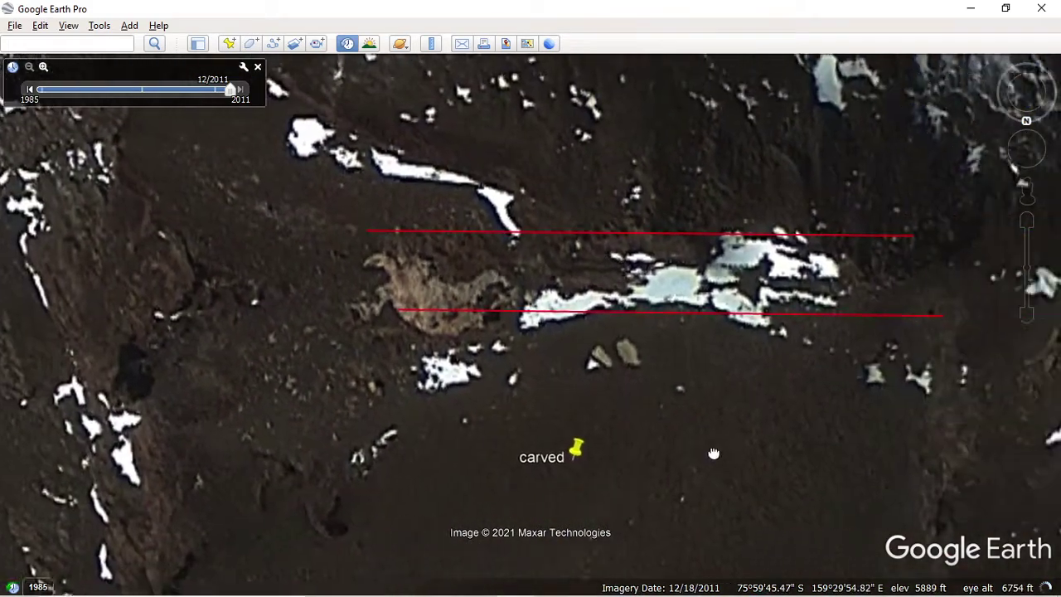
Return to the 2/9/2010 imagery, zoom in and rotate so the lines run diagonally near carved.
click(30, 91)
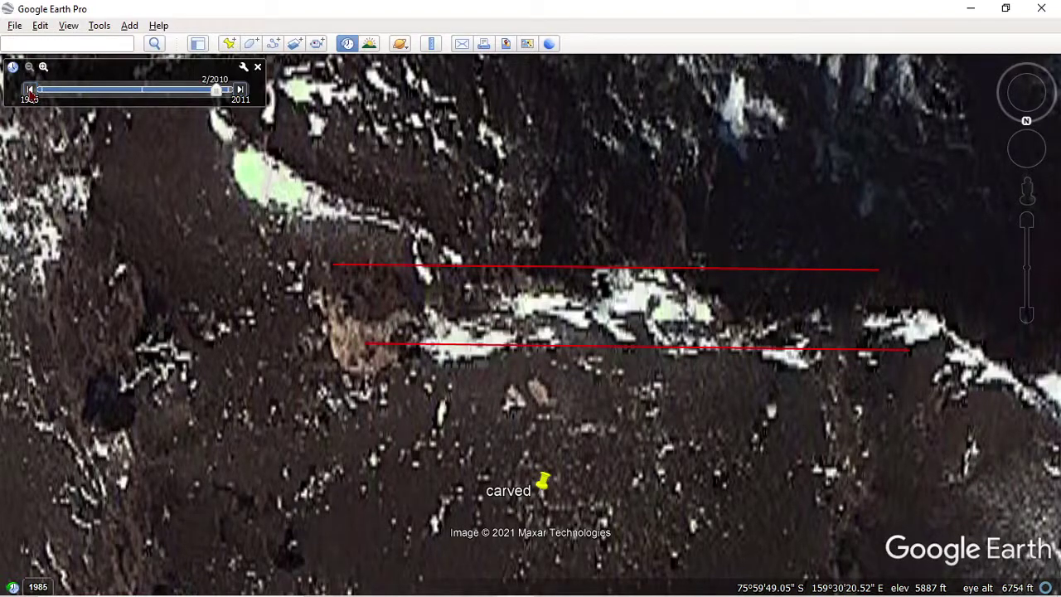
scroll(368, 379, up, 2)
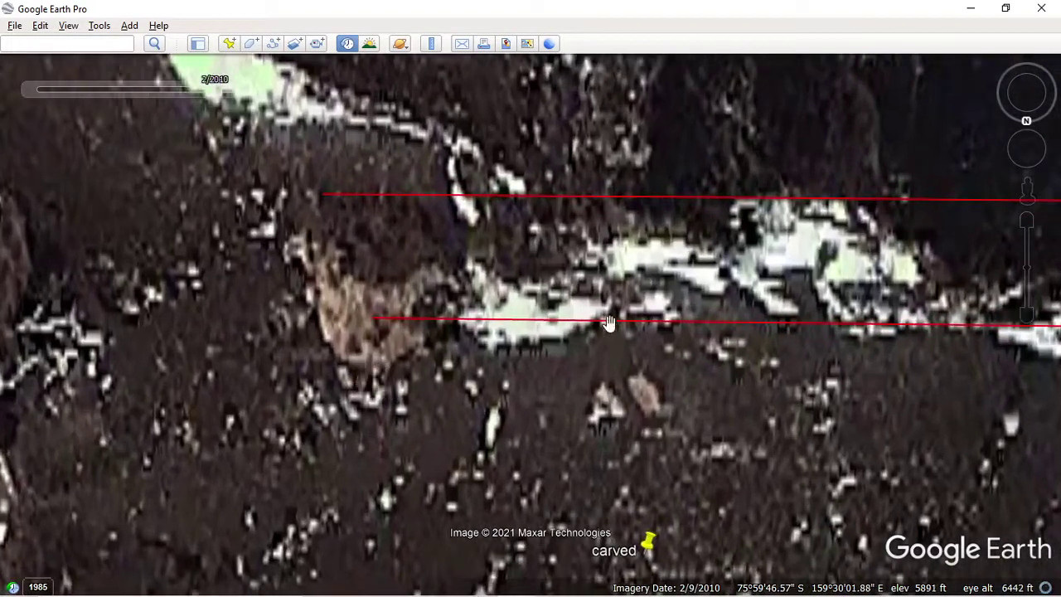
mouse_move(1026, 93)
drag(1027, 123, 1003, 106)
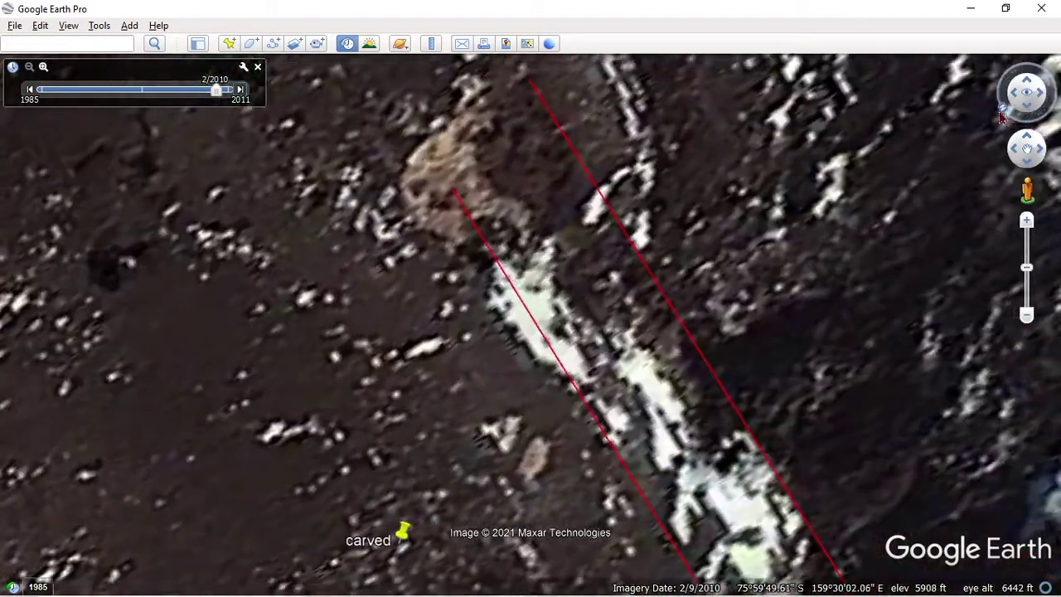
drag(419, 265, 416, 367)
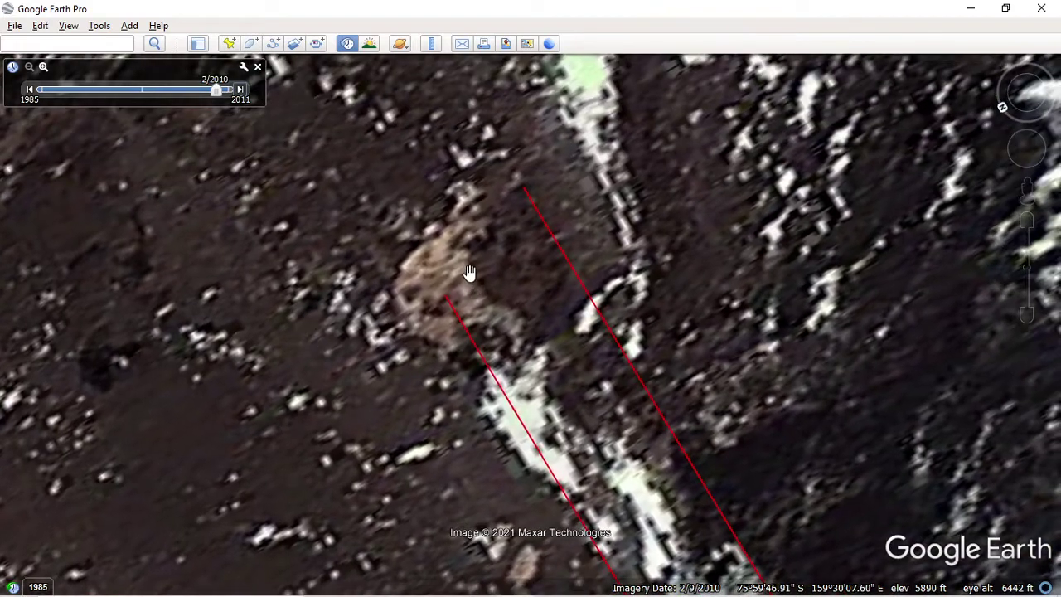
scroll(470, 273, up, 1)
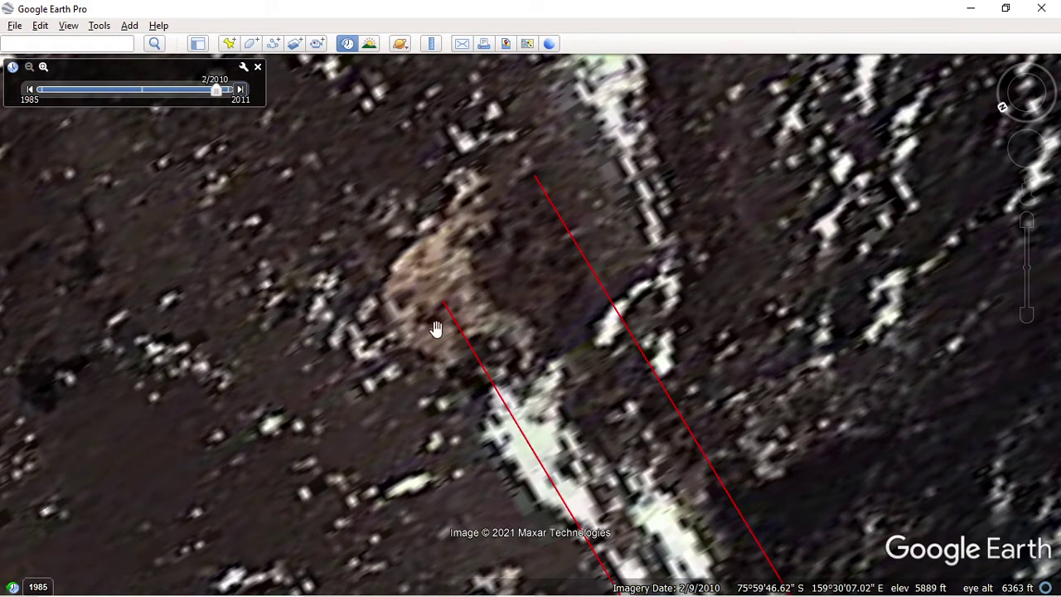
mouse_move(436, 329)
mouse_down()
mouse_move(409, 346)
mouse_move(632, 318)
mouse_move(631, 126)
mouse_move(614, 289)
mouse_up()
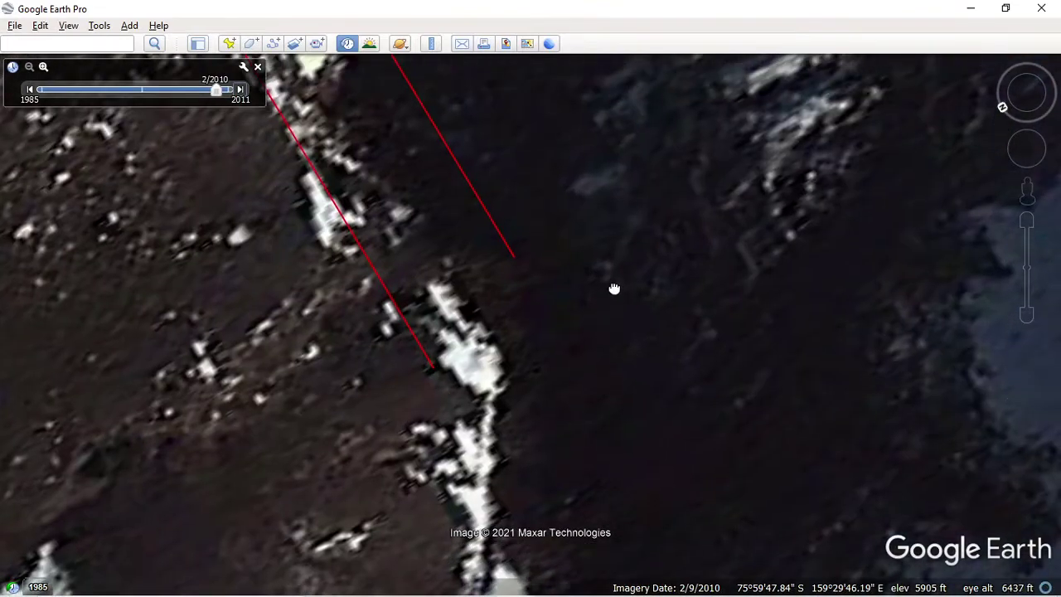
Step to December 2011 and back to February 2010, turning the lines horizontal above carved.
click(244, 90)
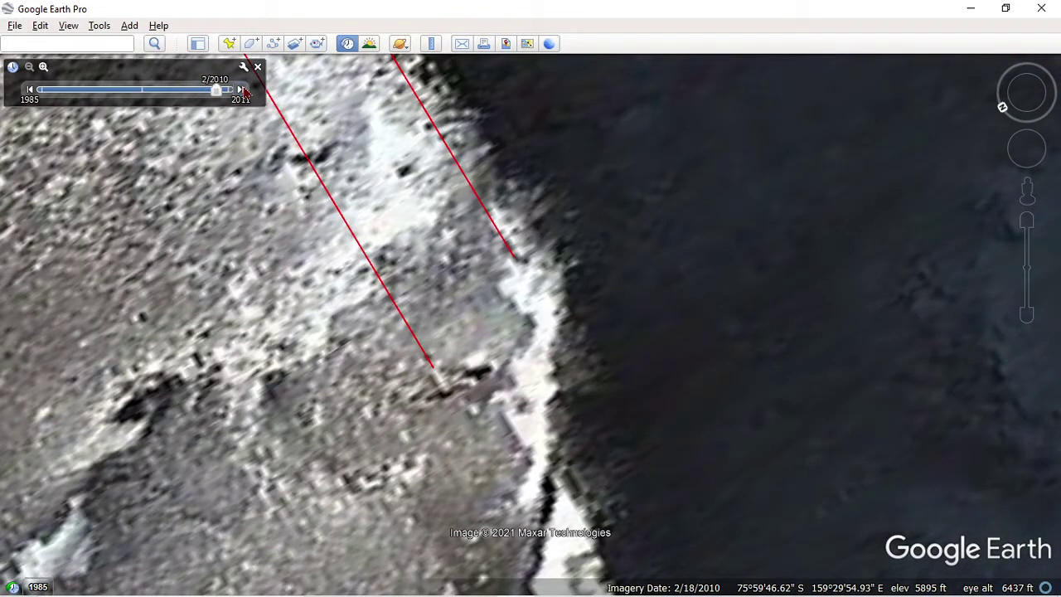
click(244, 91)
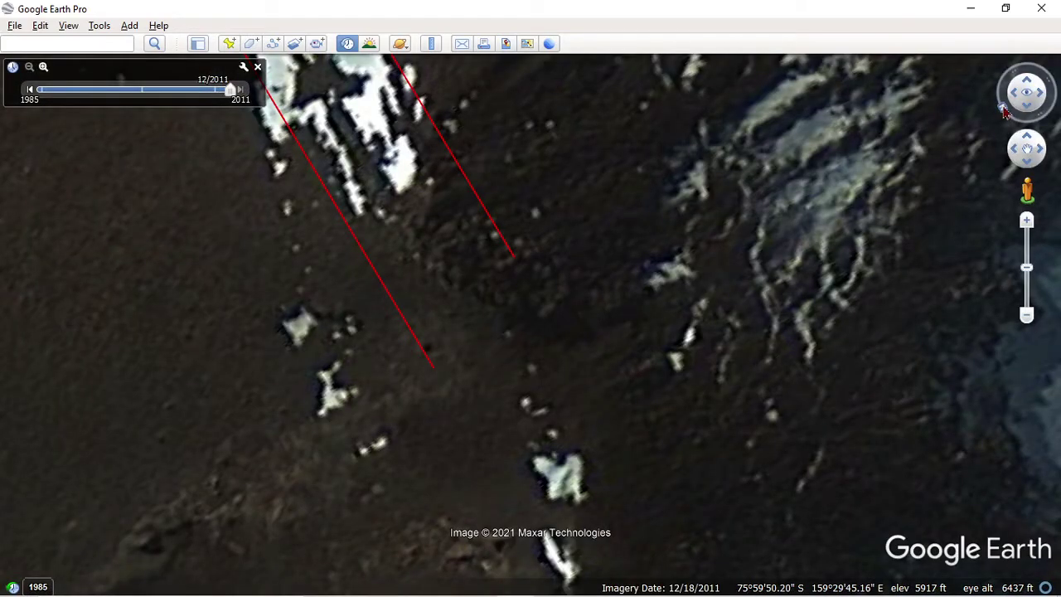
mouse_move(1024, 87)
mouse_down()
mouse_move(1049, 128)
mouse_move(1026, 121)
mouse_up()
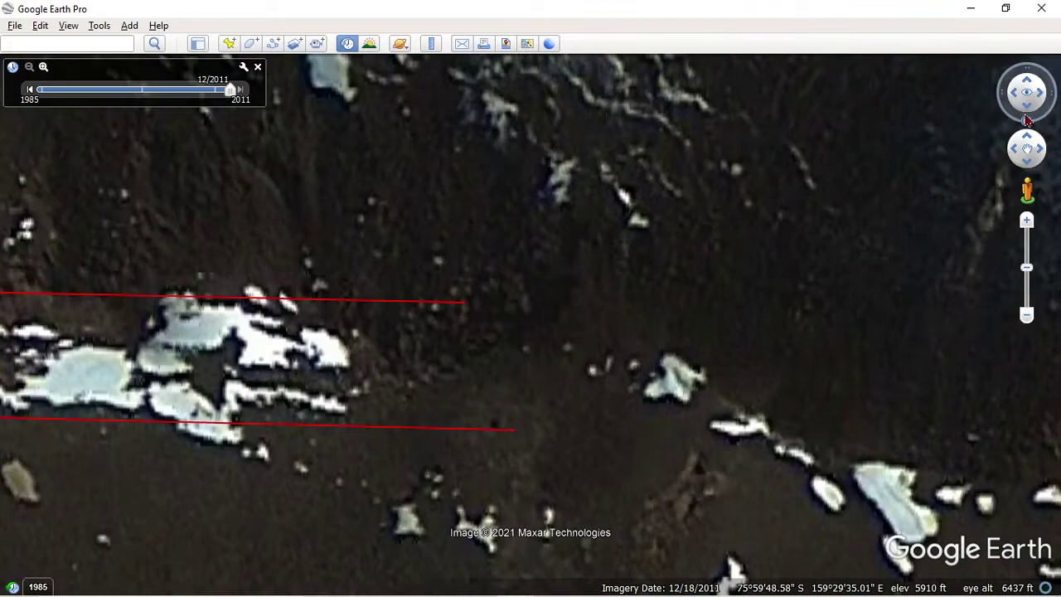
drag(450, 391, 580, 141)
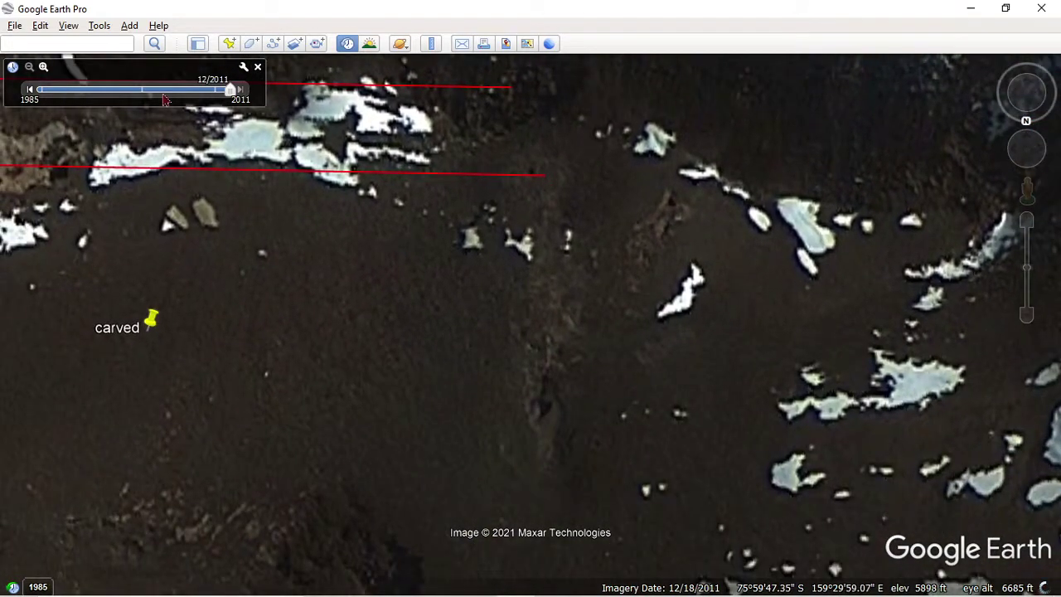
click(30, 91)
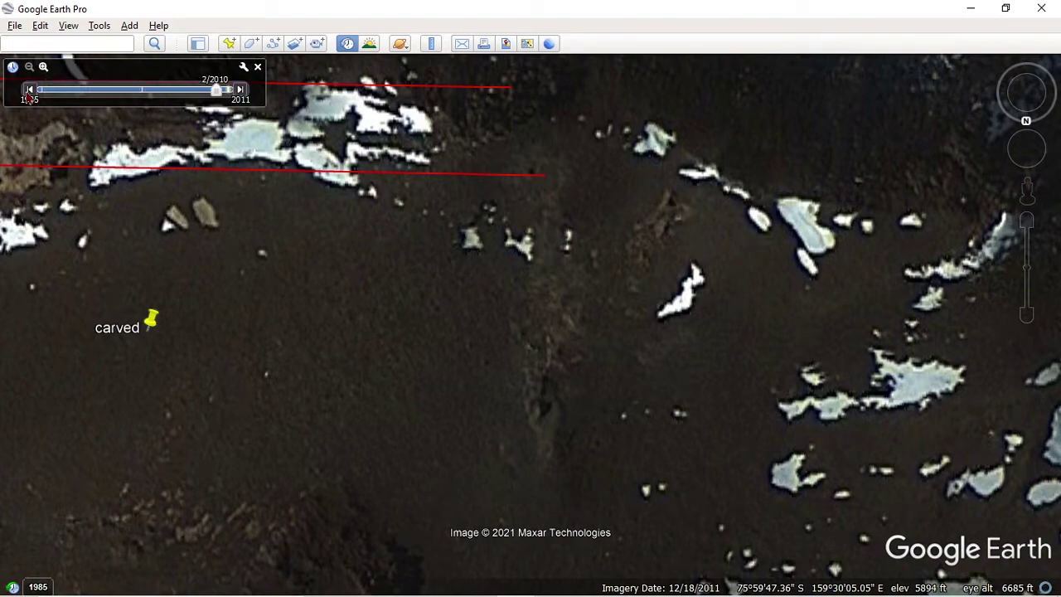
drag(577, 152, 534, 285)
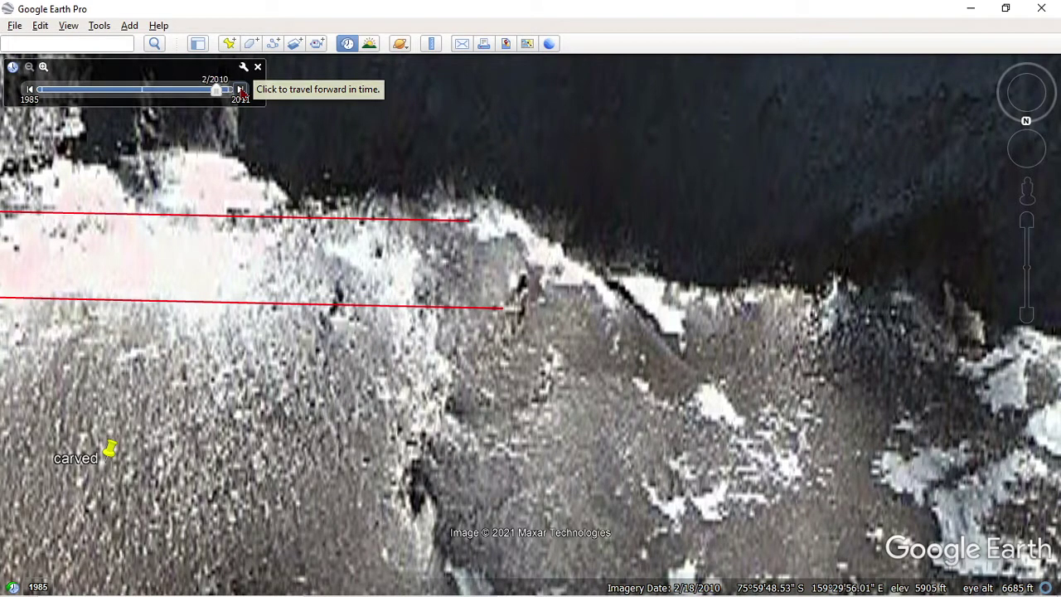
Compare February 2010 and December 2011 imagery, ending on December 2011 around the red lines.
click(241, 90)
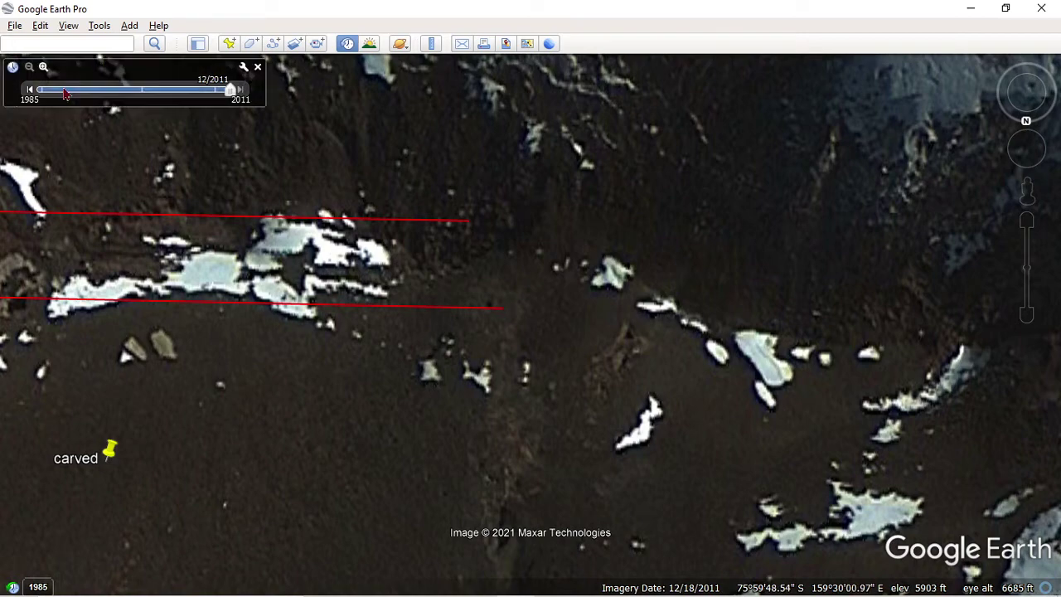
click(30, 91)
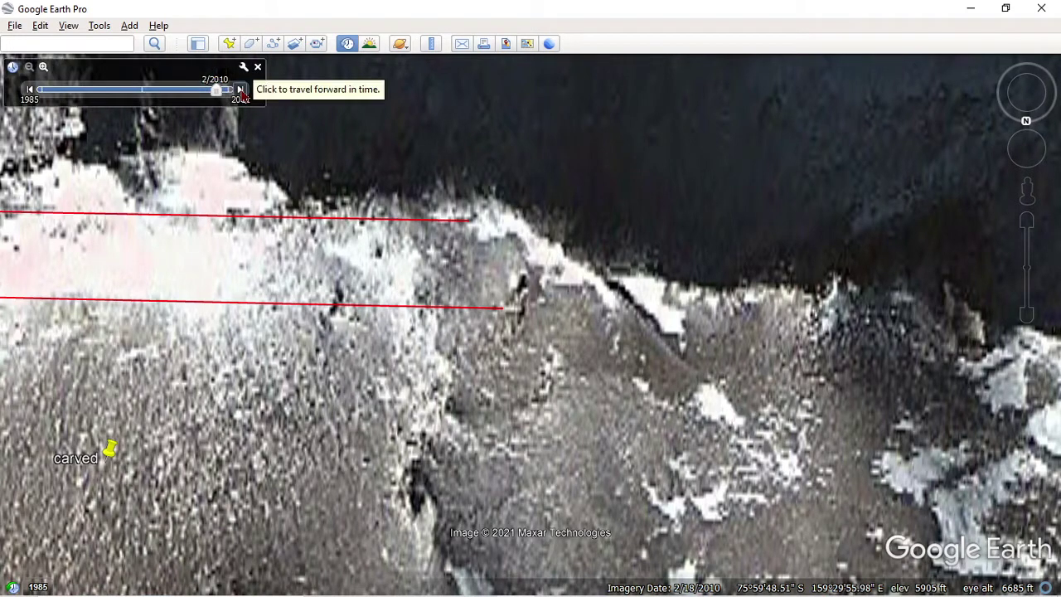
click(241, 90)
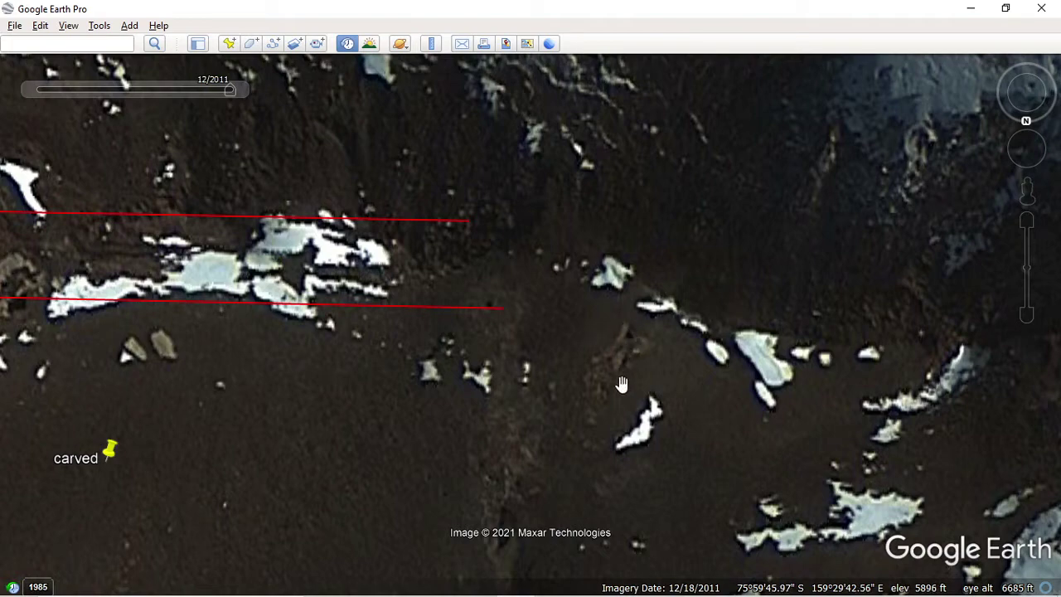
scroll(630, 381, up, 3)
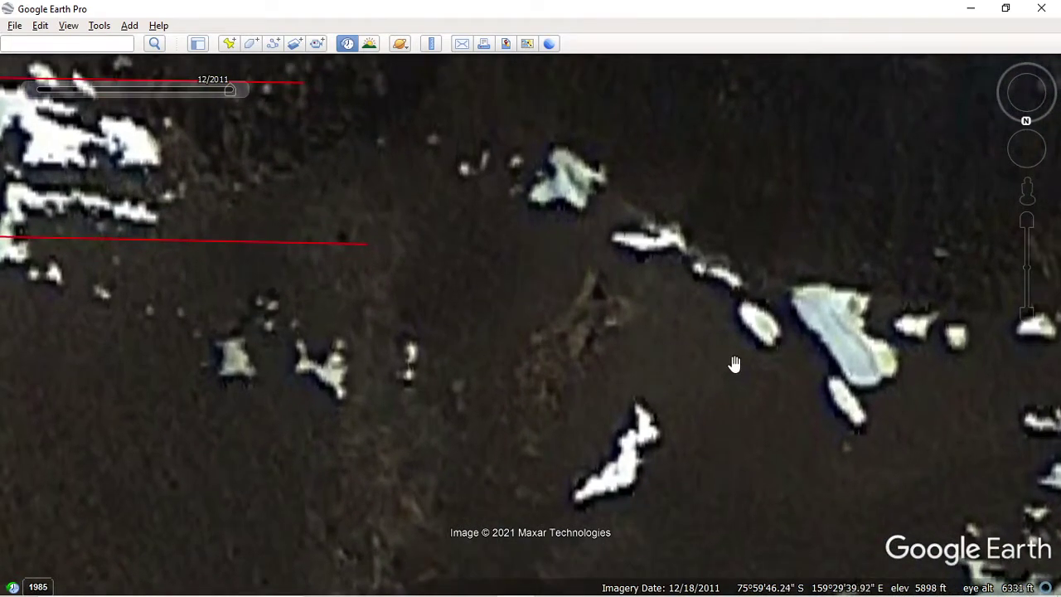
drag(734, 364, 580, 305)
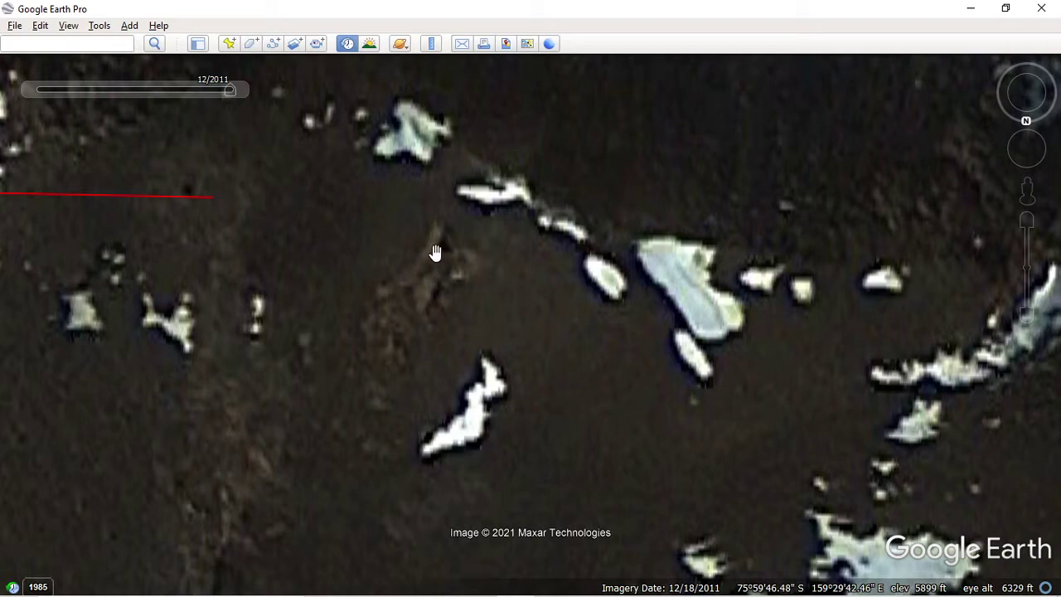
scroll(396, 284, down, 3)
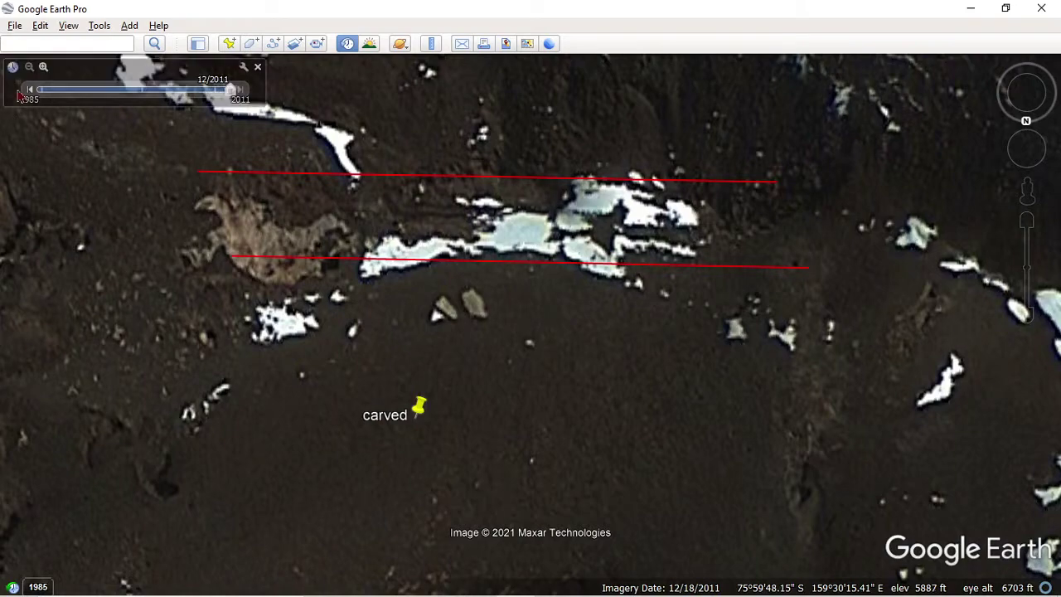
Return to February 2010 imagery, with the red lines horizontal above the cliff edge.
click(29, 91)
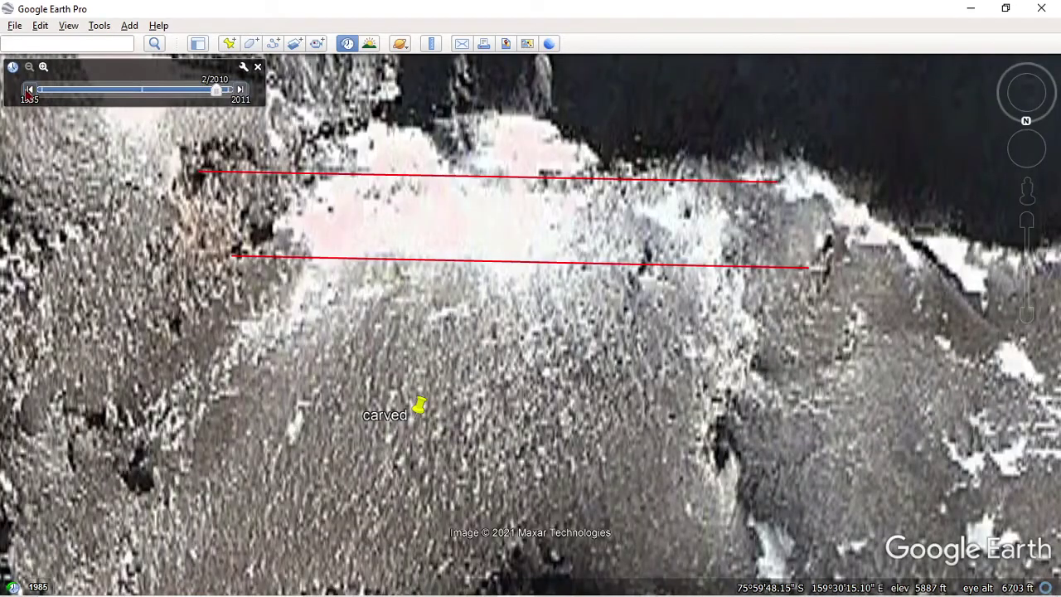
drag(515, 251, 489, 366)
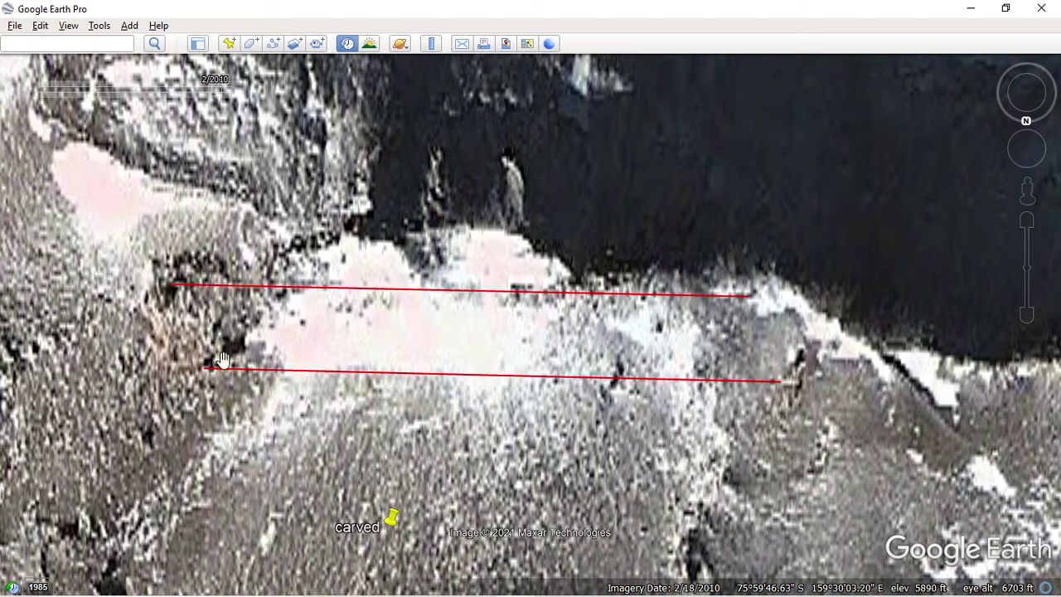
drag(476, 317, 488, 403)
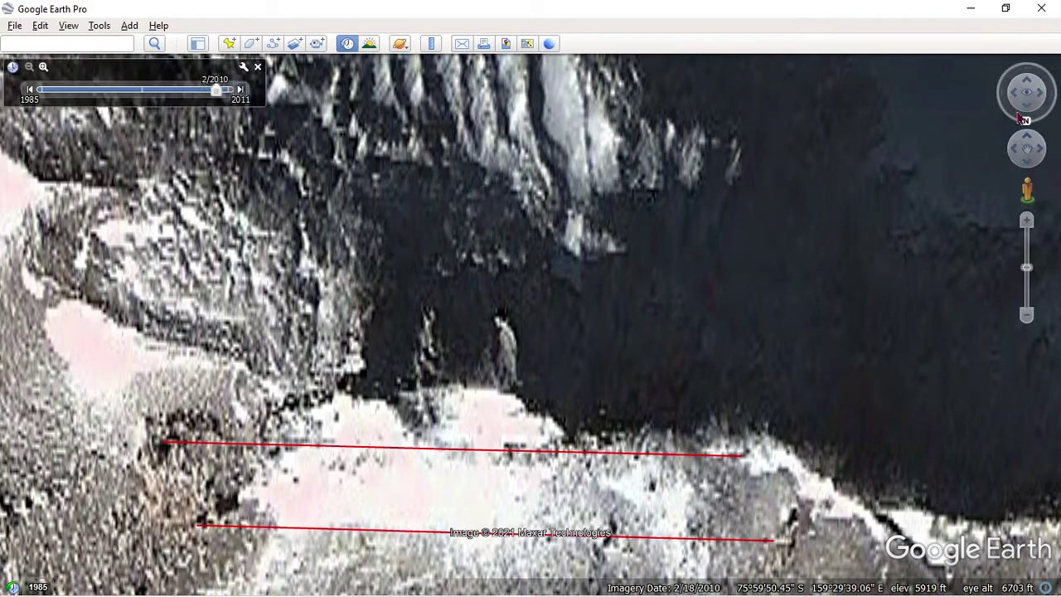
drag(1026, 122, 988, 63)
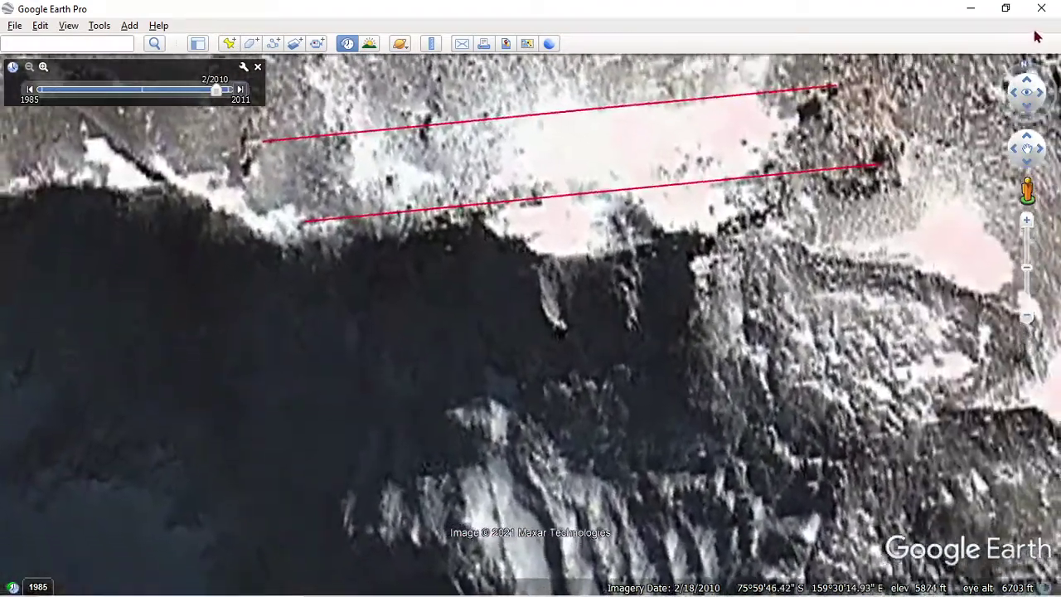
drag(988, 63, 1038, 38)
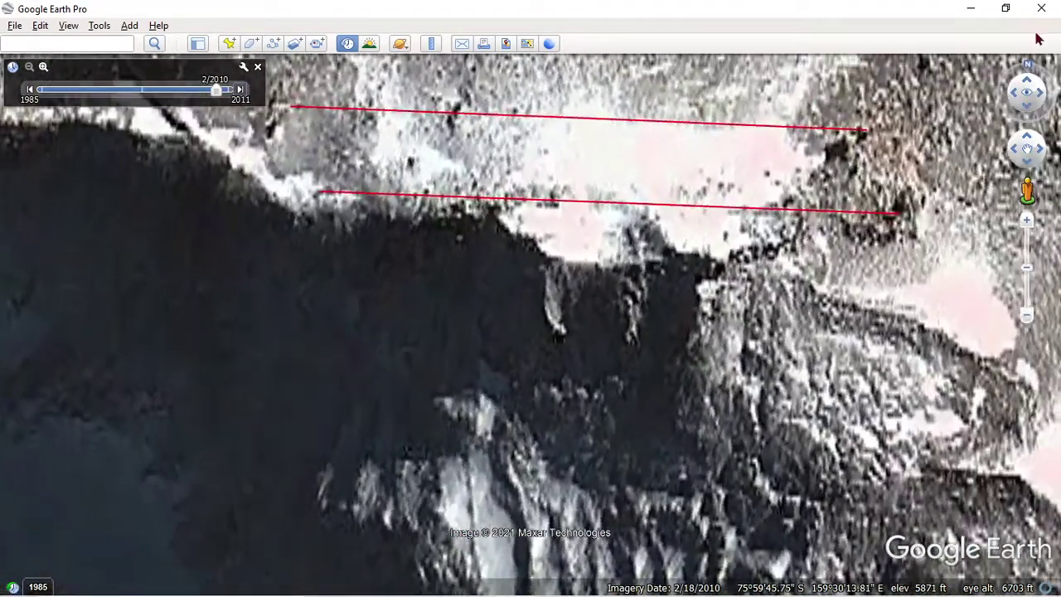
drag(578, 351, 470, 436)
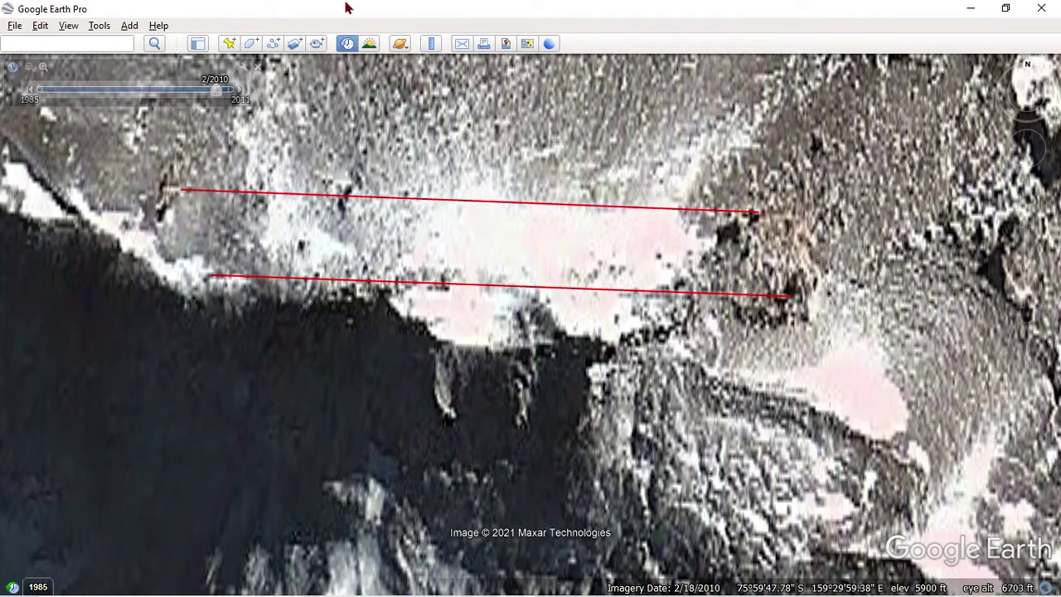
Take two Ruler line measurements along the cliff edge (about 284 and 295 feet), clearing each.
click(432, 45)
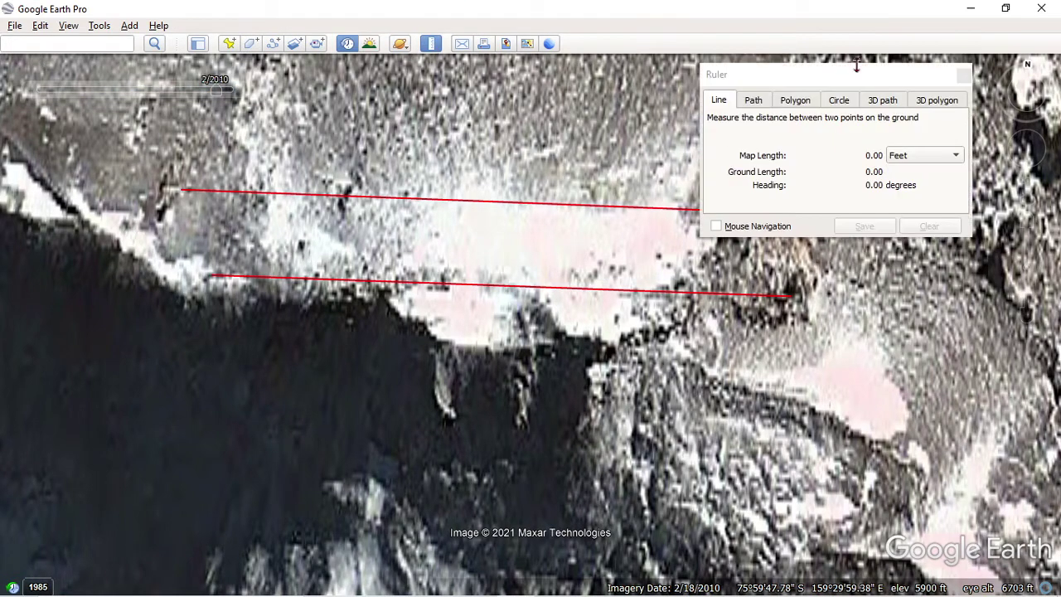
mouse_move(850, 82)
mouse_down()
mouse_move(194, 415)
mouse_move(179, 409)
mouse_up()
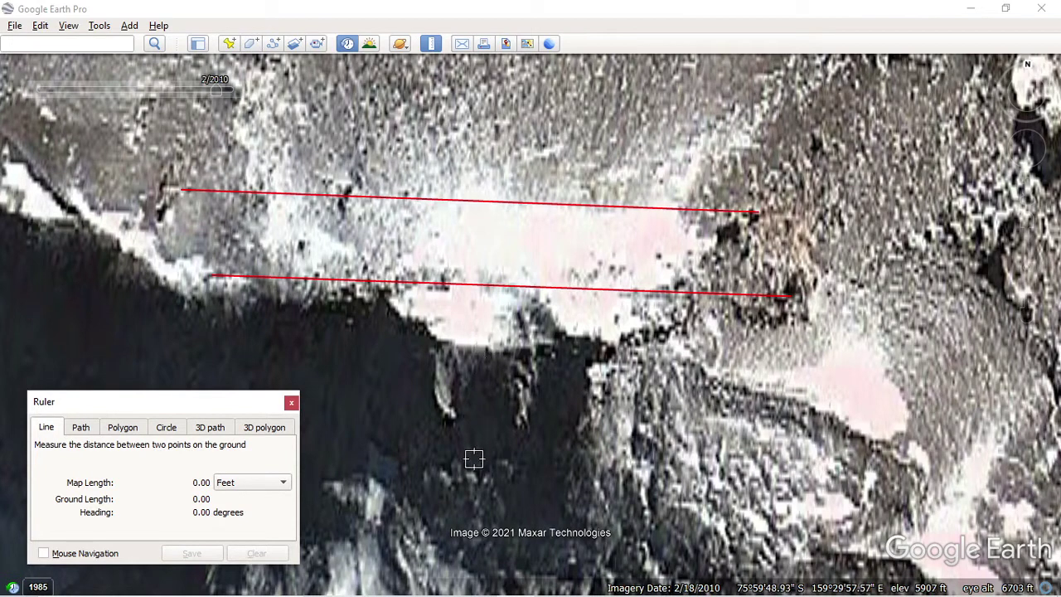
click(487, 348)
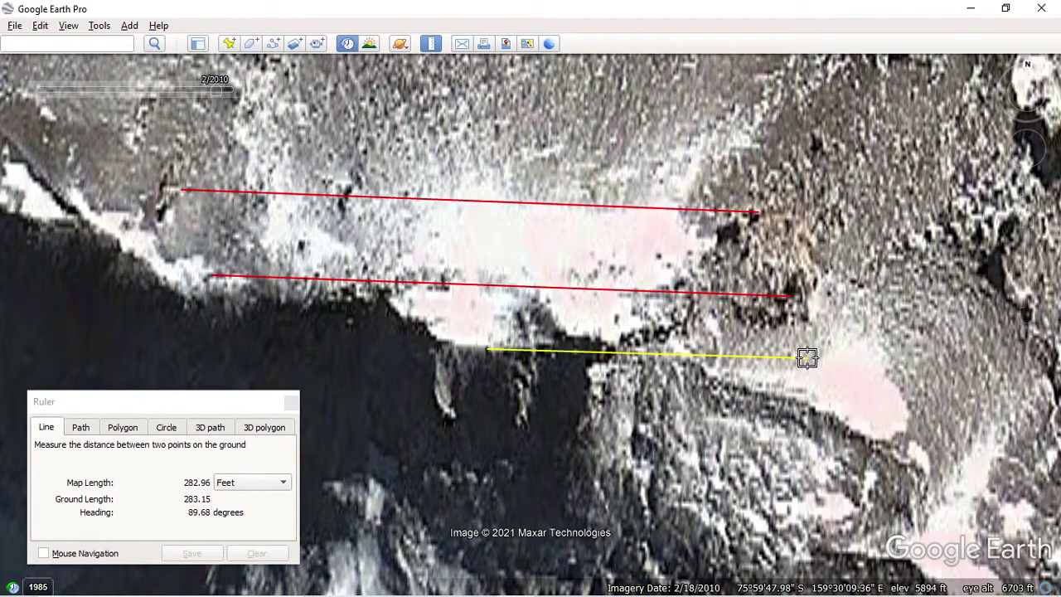
click(809, 360)
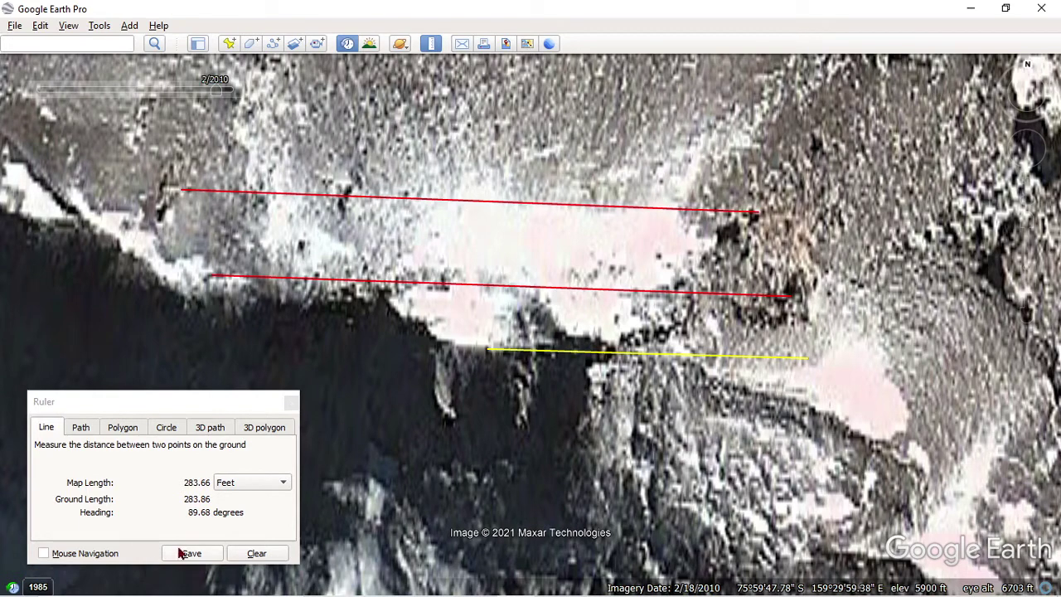
click(257, 553)
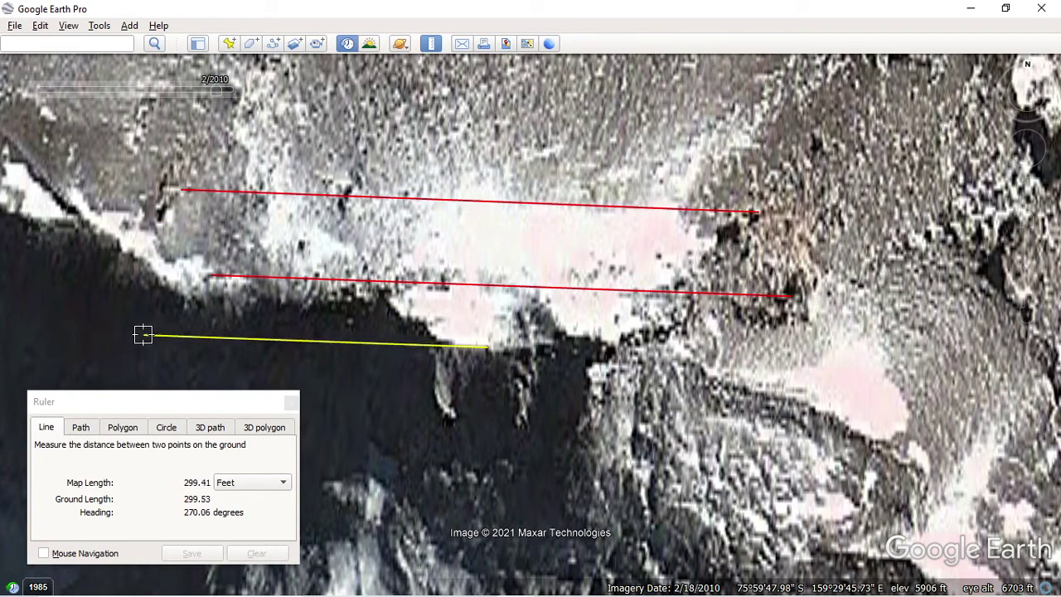
click(149, 339)
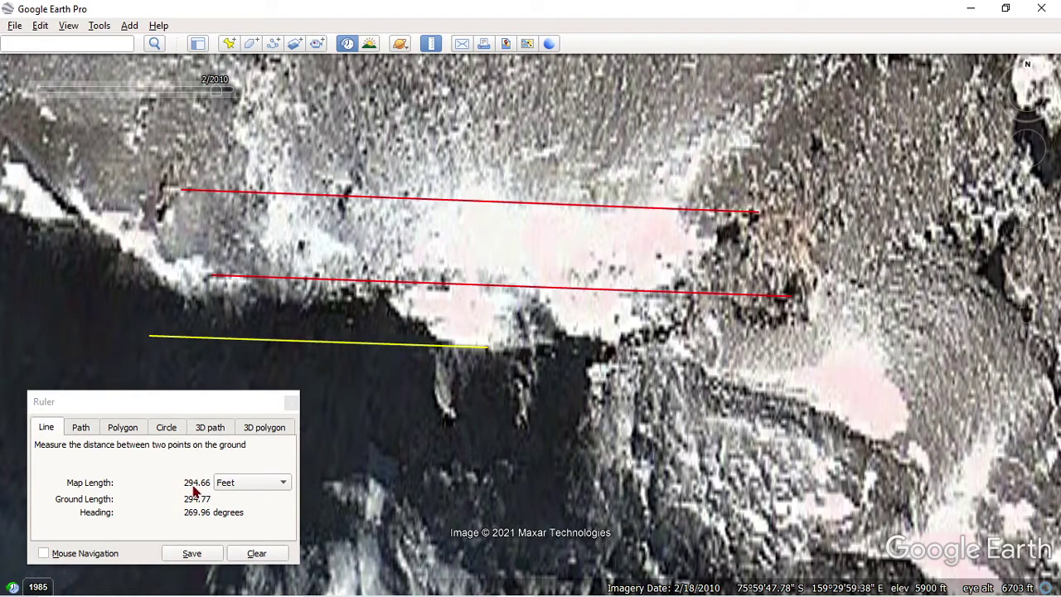
click(263, 550)
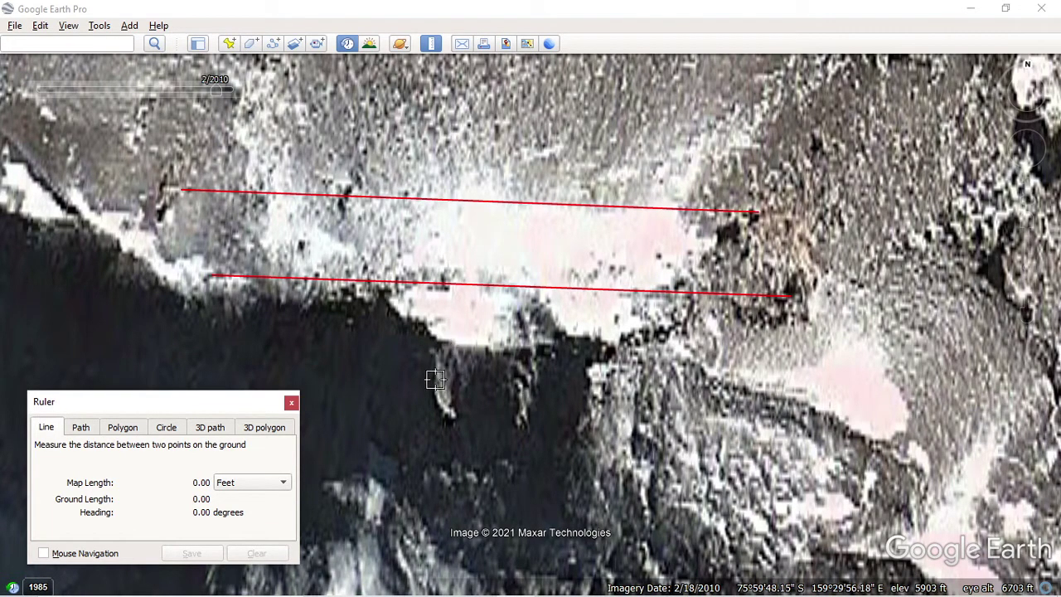
Close the ruler and frame the red lines diagonally, close up beside the ice edge.
click(292, 403)
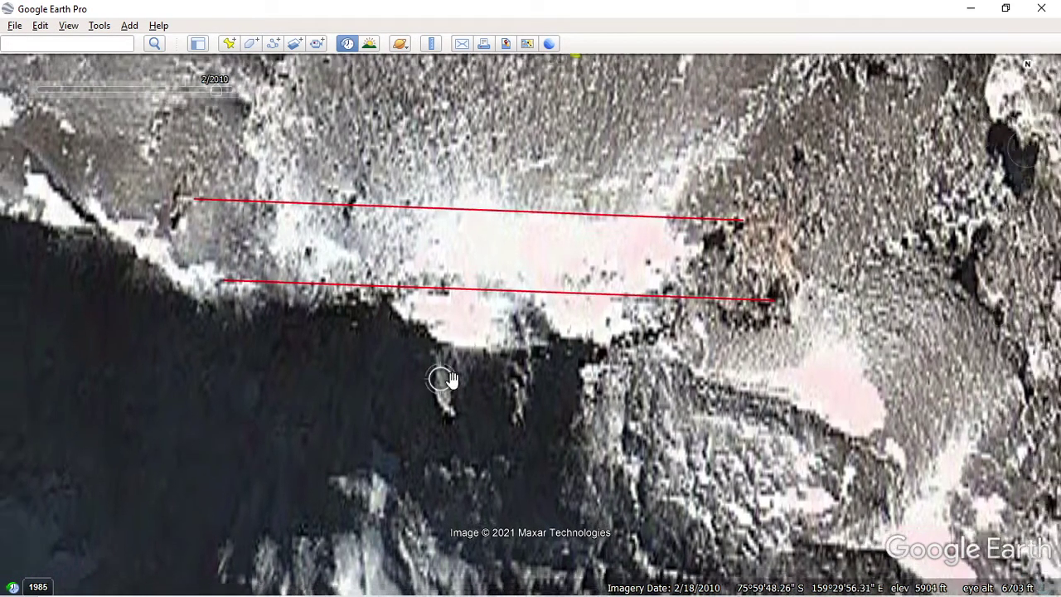
drag(442, 387, 510, 224)
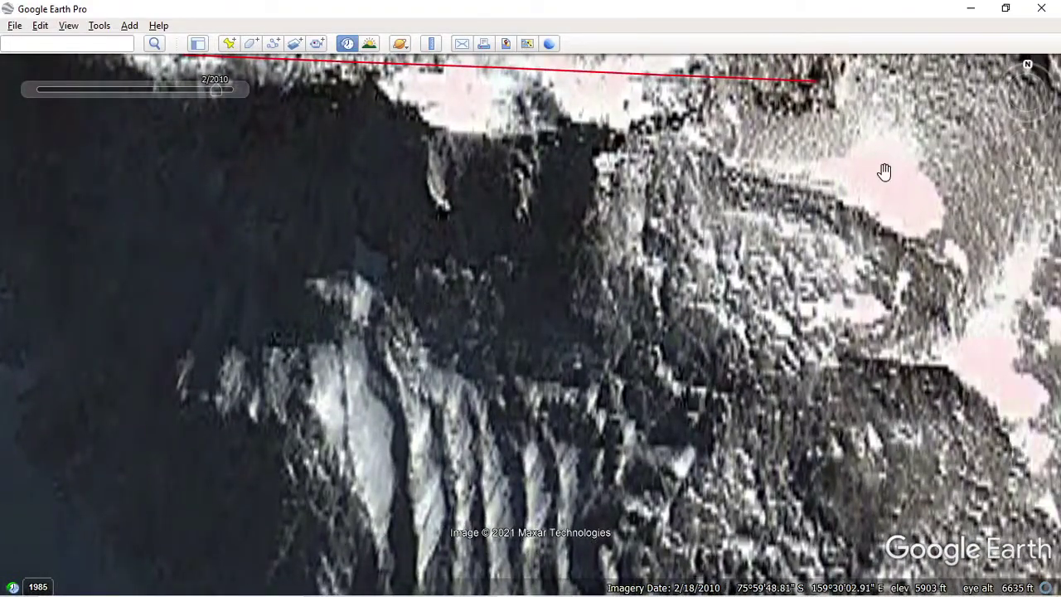
drag(1027, 64, 1051, 77)
click(1040, 157)
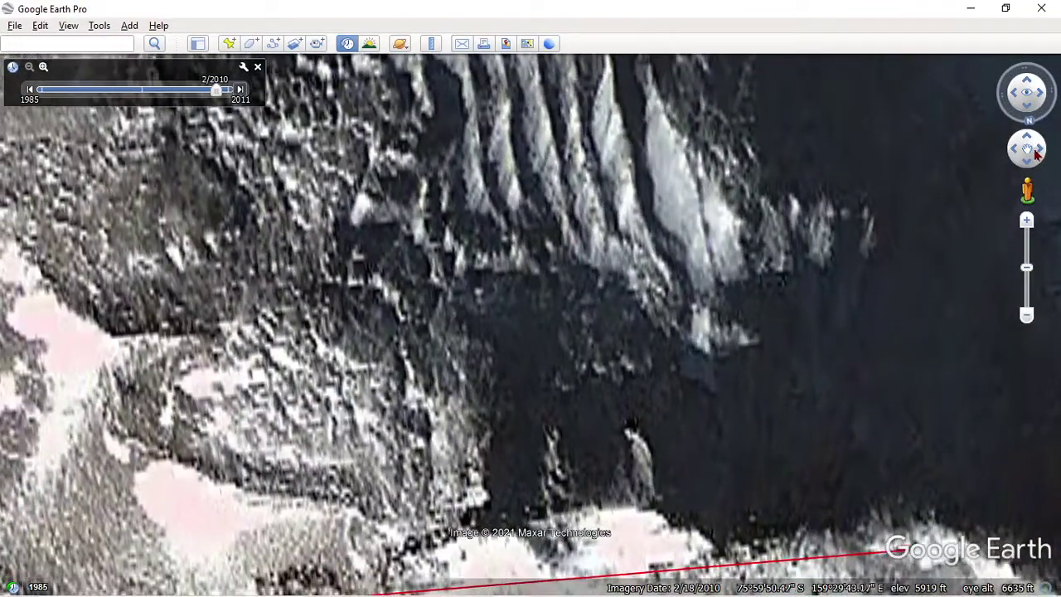
drag(1042, 84, 999, 77)
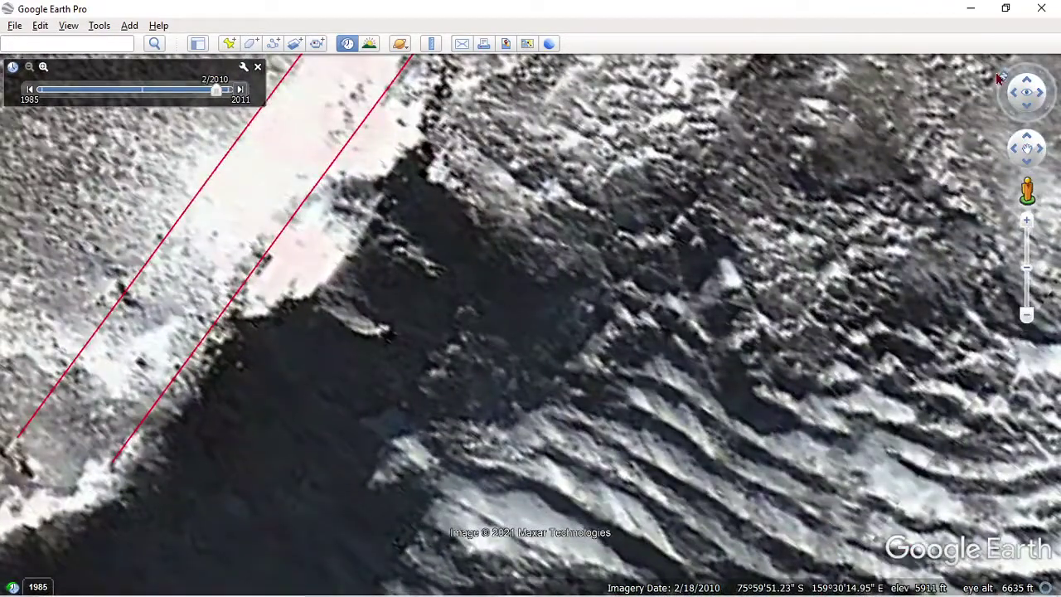
scroll(600, 158, up, 2)
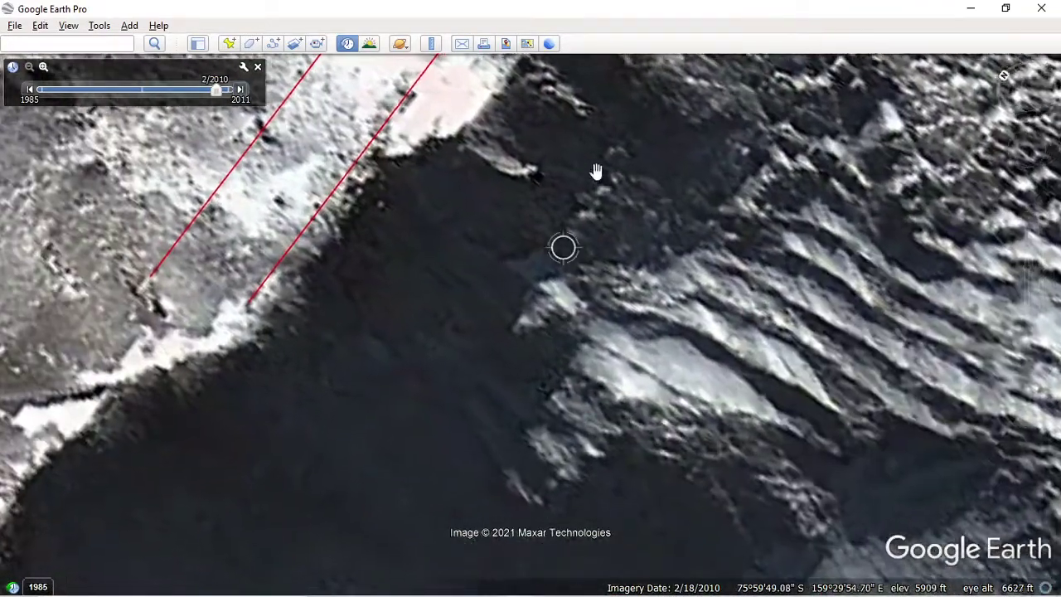
mouse_move(600, 157)
mouse_down()
mouse_move(636, 396)
mouse_move(558, 362)
mouse_move(516, 324)
mouse_move(485, 349)
mouse_up()
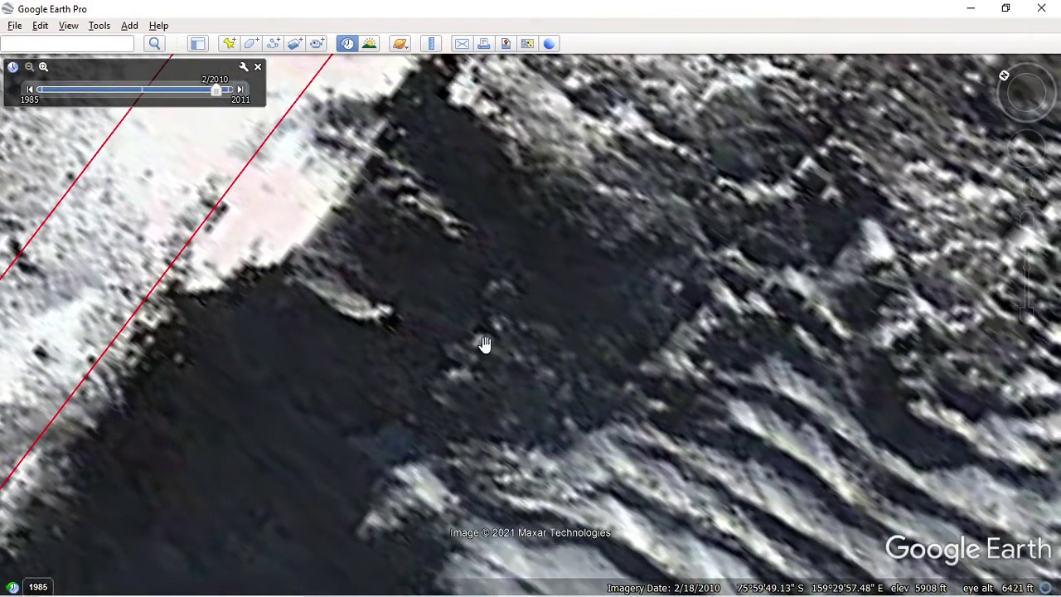
scroll(521, 313, down, 3)
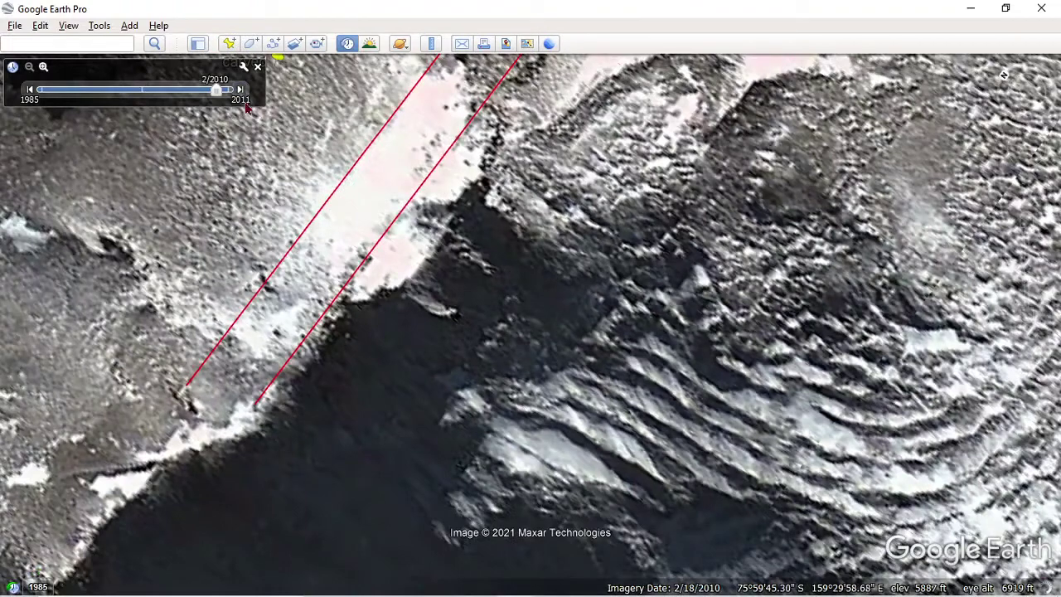
On December 2011 imagery, pan along the diagonal red lines until the carved placemark appears.
click(240, 92)
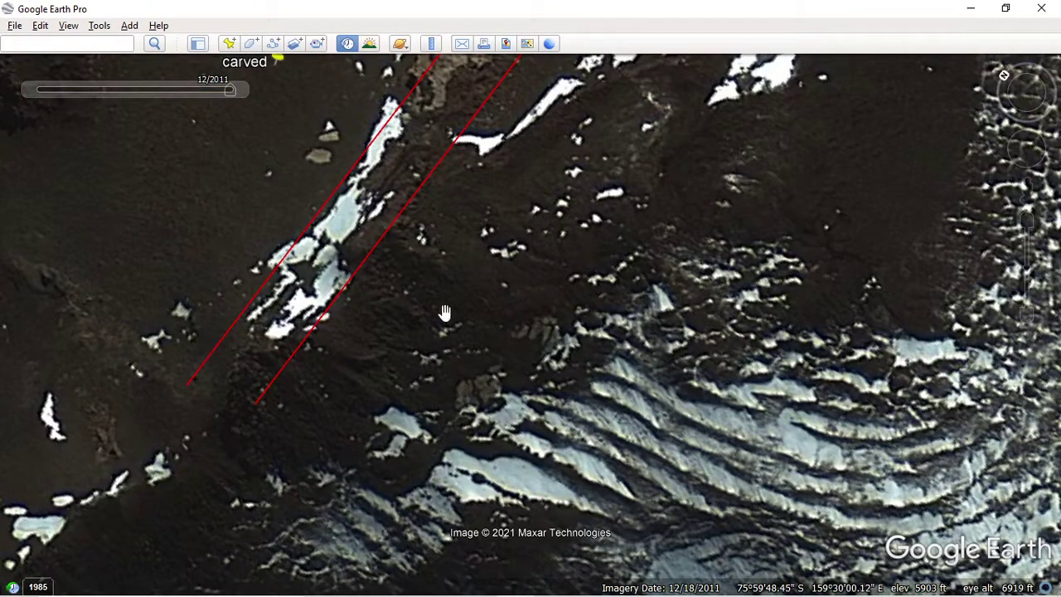
drag(445, 312, 613, 287)
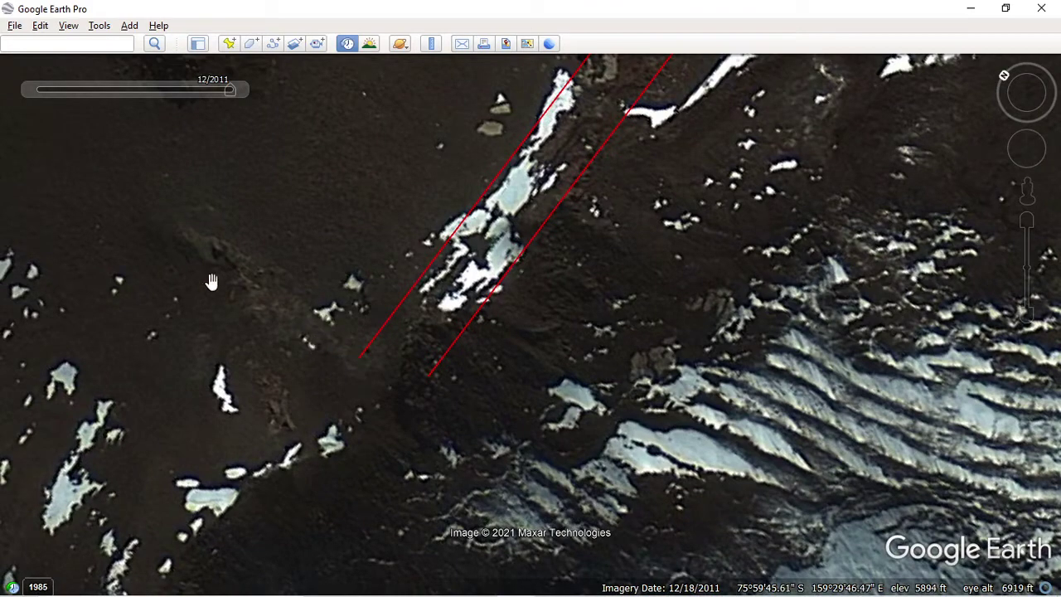
drag(487, 426, 595, 340)
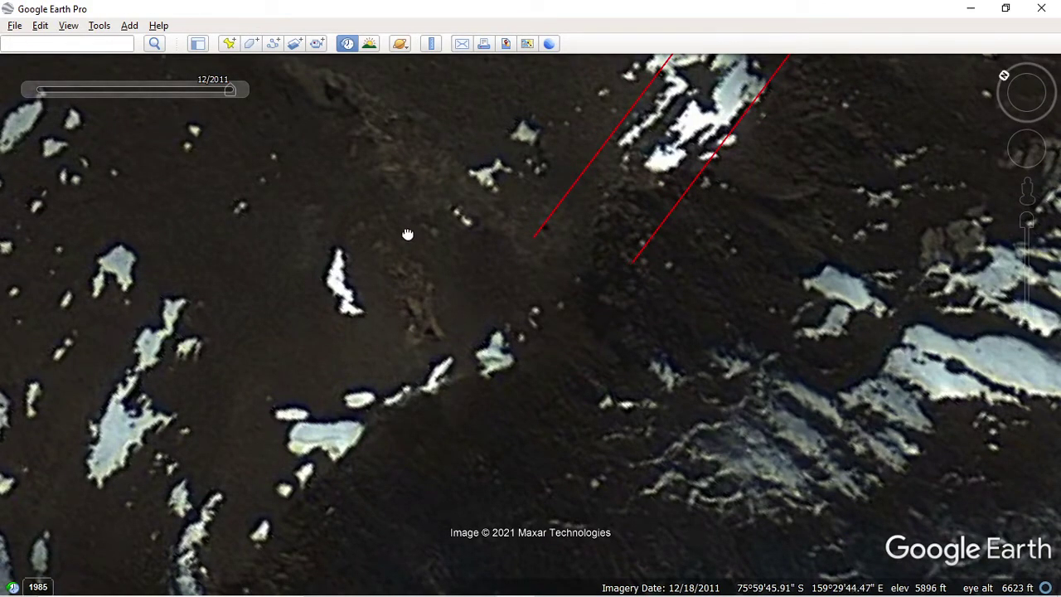
drag(407, 233, 426, 391)
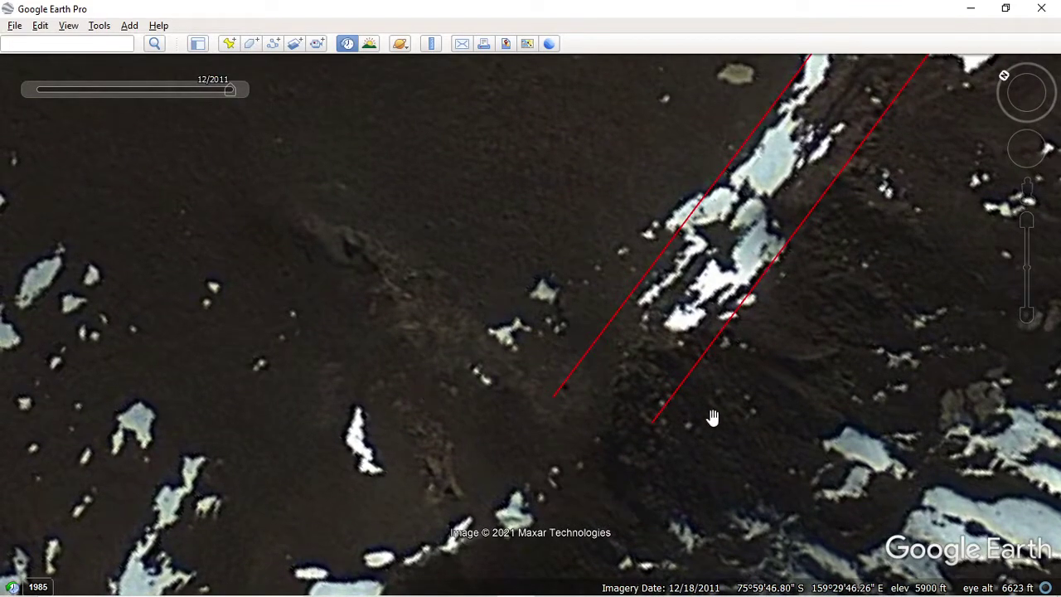
drag(865, 253, 655, 436)
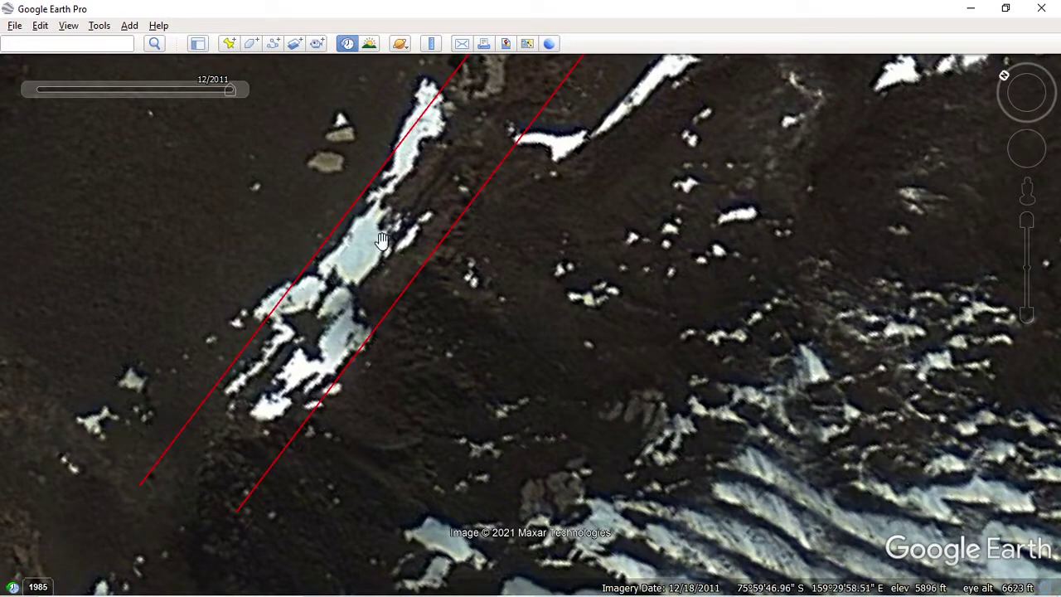
drag(630, 176, 532, 454)
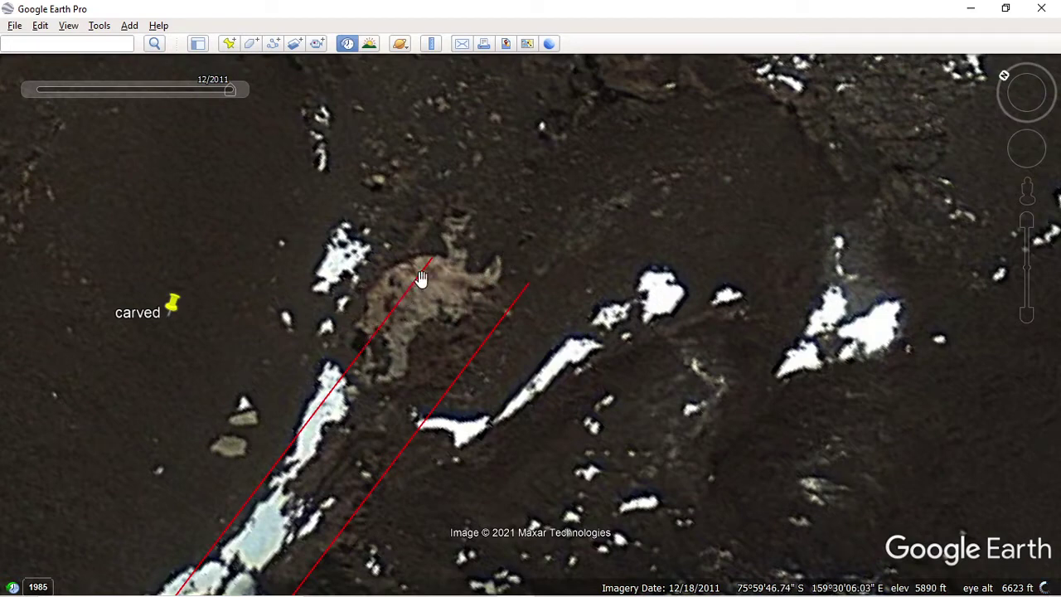
scroll(388, 315, up, 3)
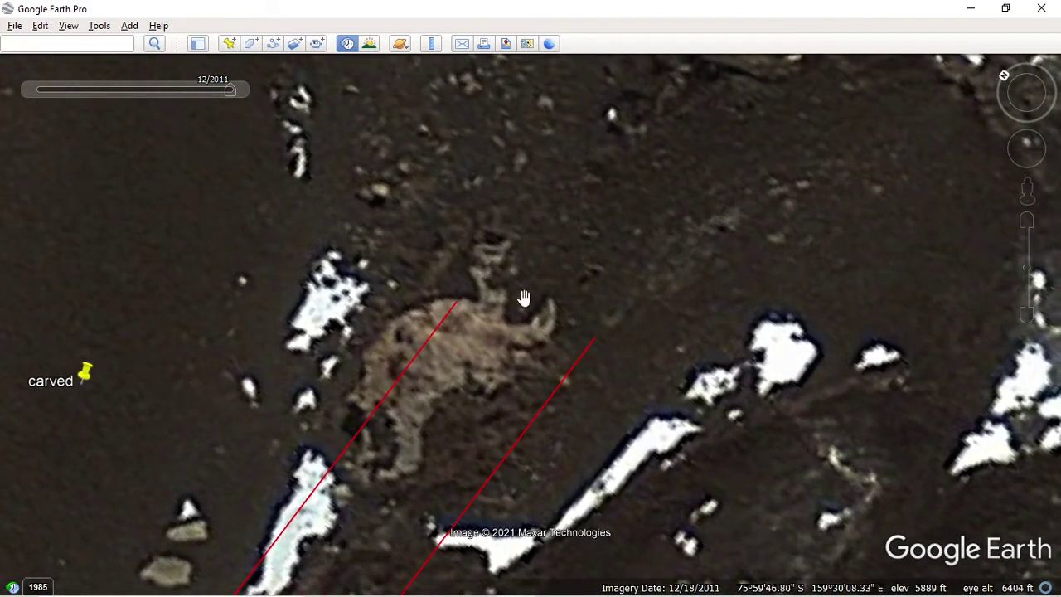
scroll(464, 312, down, 3)
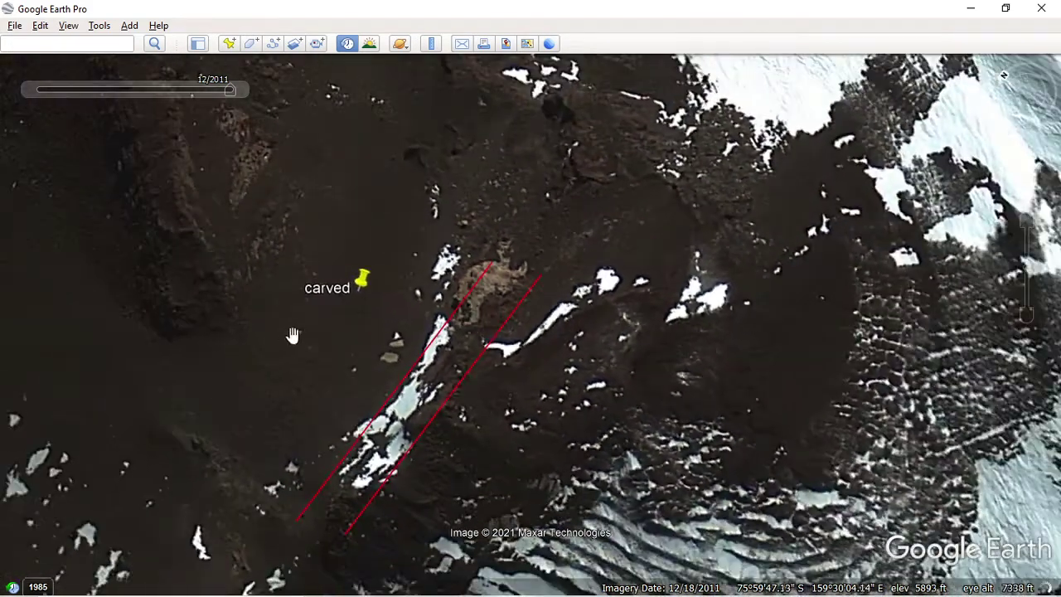
Rotate the view so the red lines run horizontally, back on February 2010 imagery.
click(1038, 78)
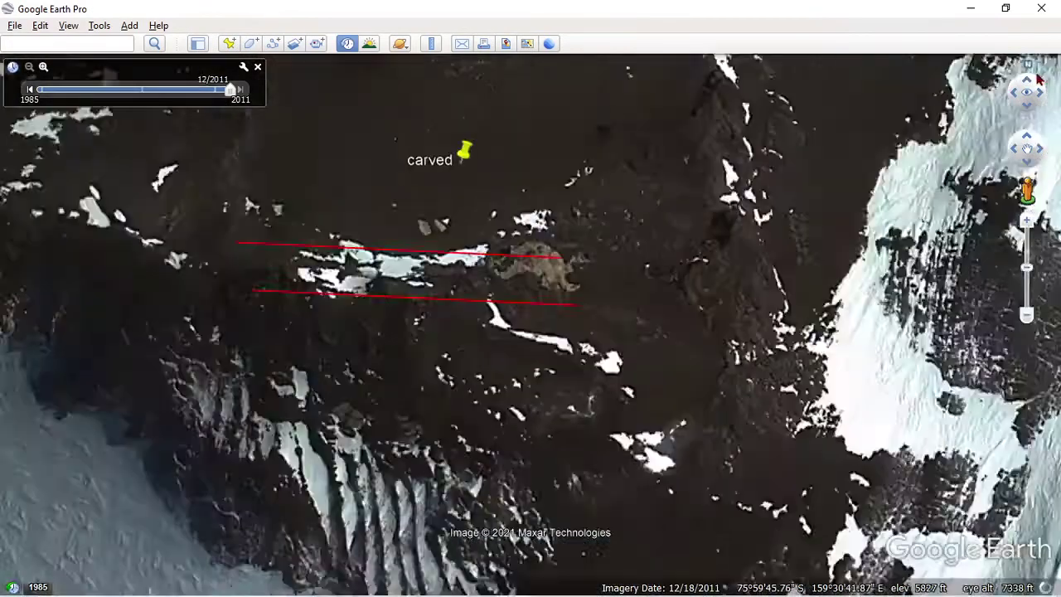
drag(1039, 79, 1026, 150)
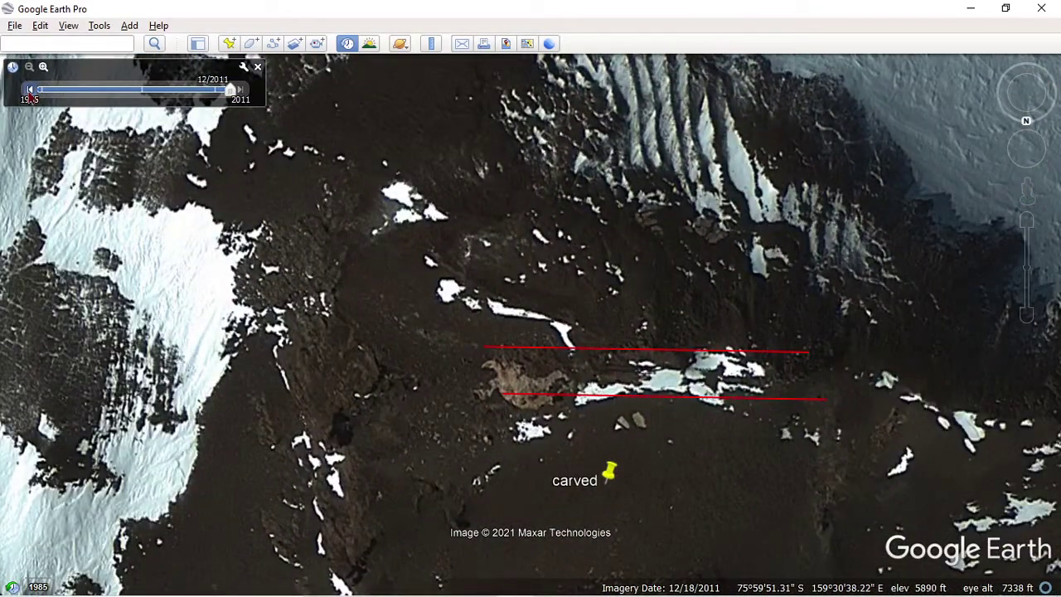
click(29, 92)
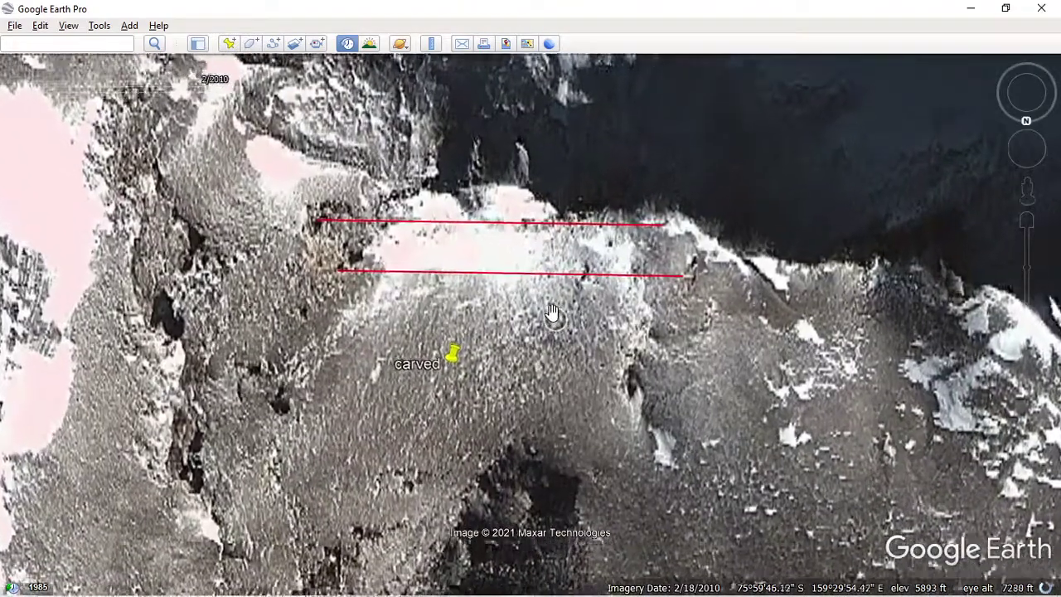
scroll(552, 312, up, 3)
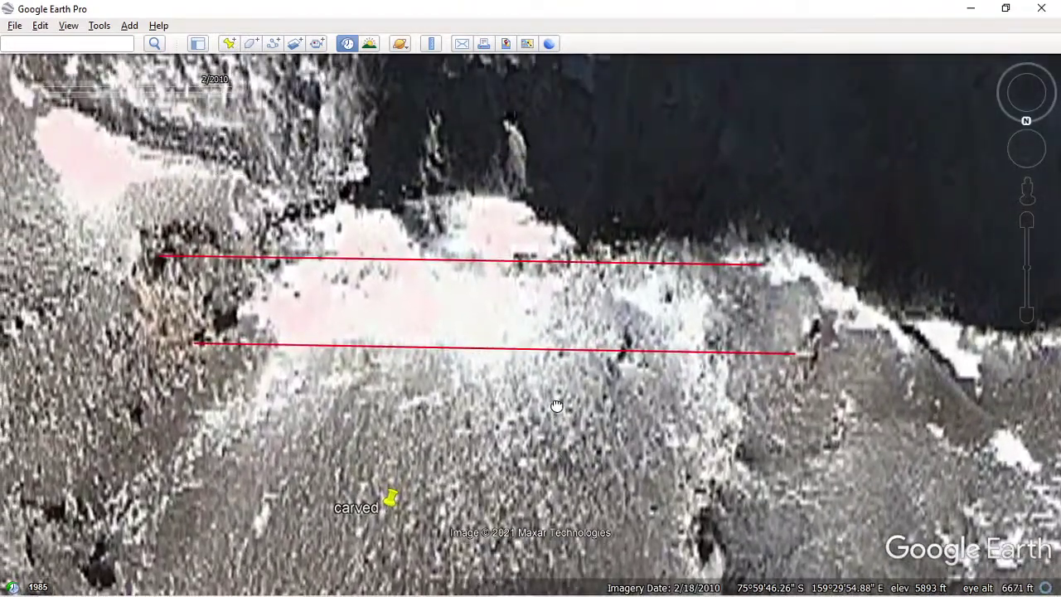
scroll(426, 401, up, 2)
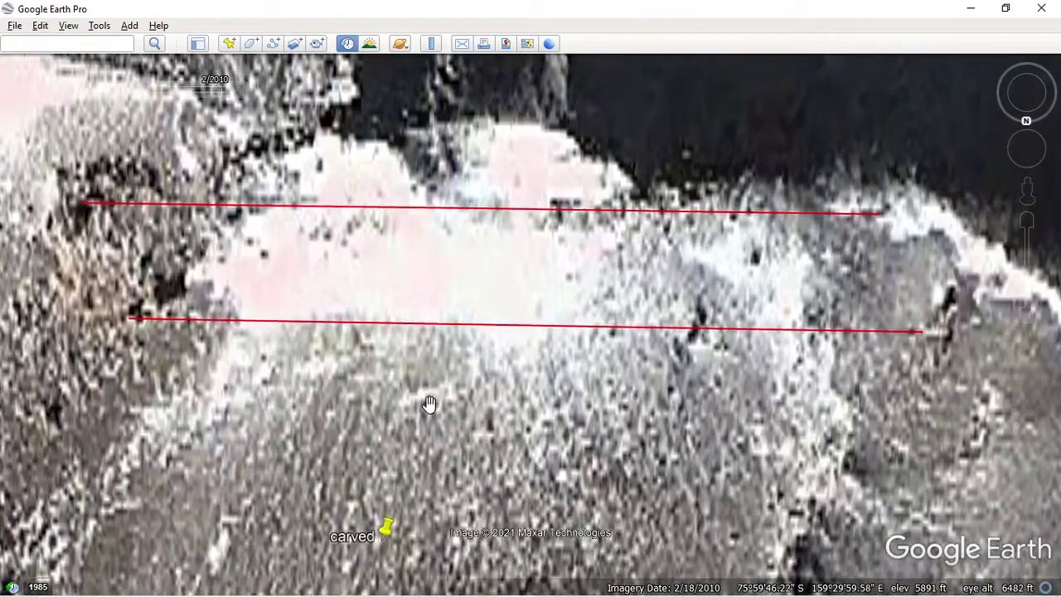
scroll(557, 487, down, 2)
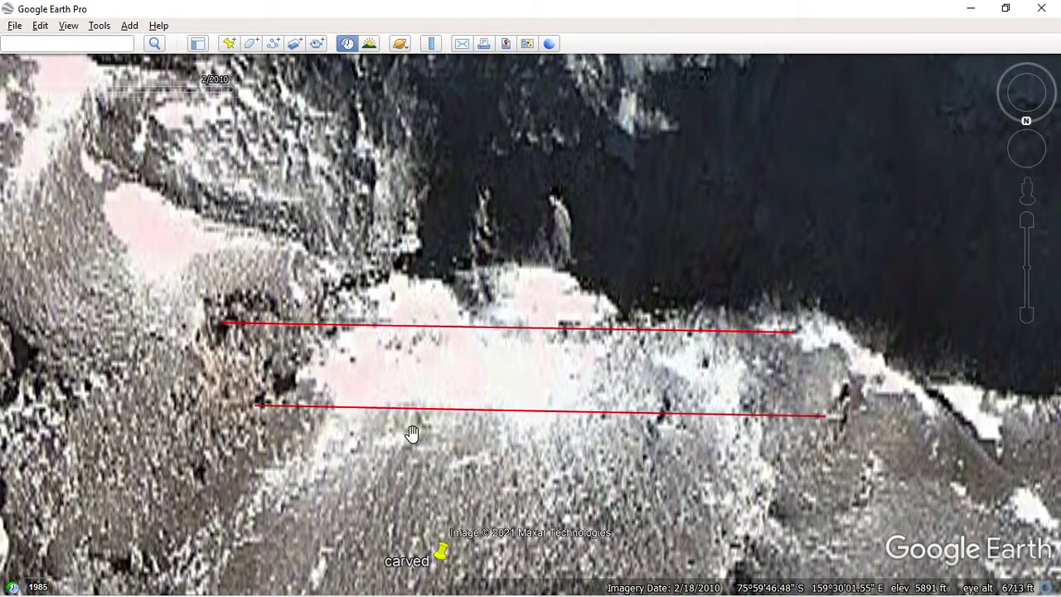
scroll(609, 503, down, 3)
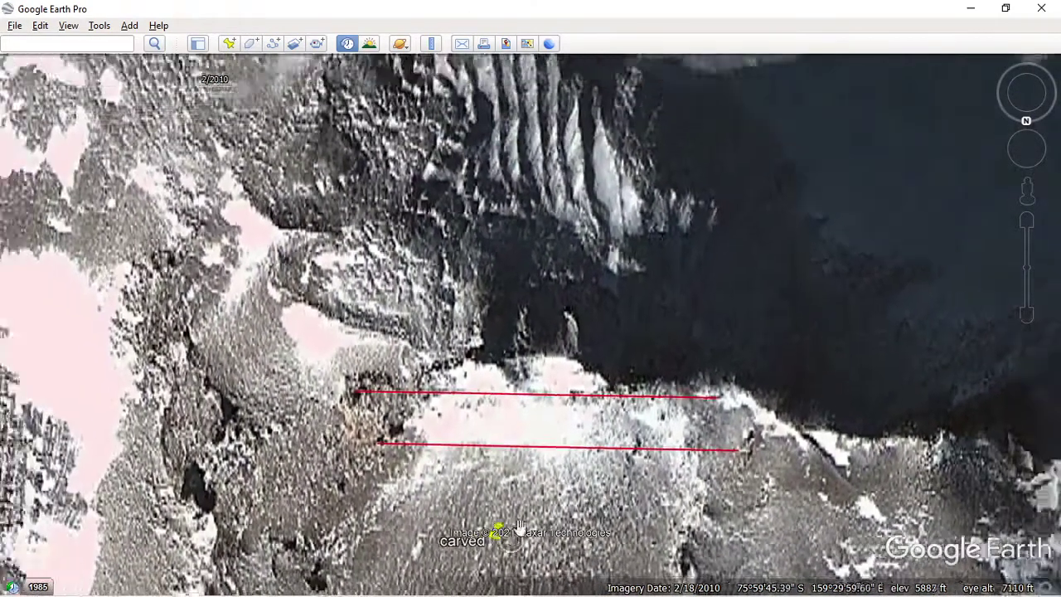
Zoom out to show the carved, mining and complex placemarks together, then bring OBS Studio forward.
drag(520, 527, 516, 342)
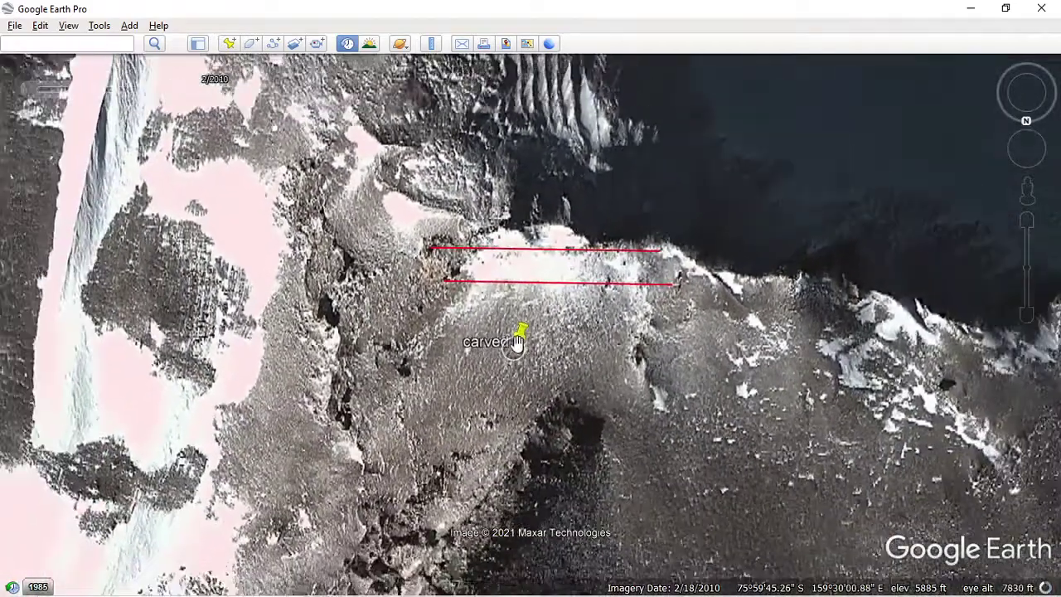
scroll(516, 343, down, 1)
scroll(517, 341, down, 2)
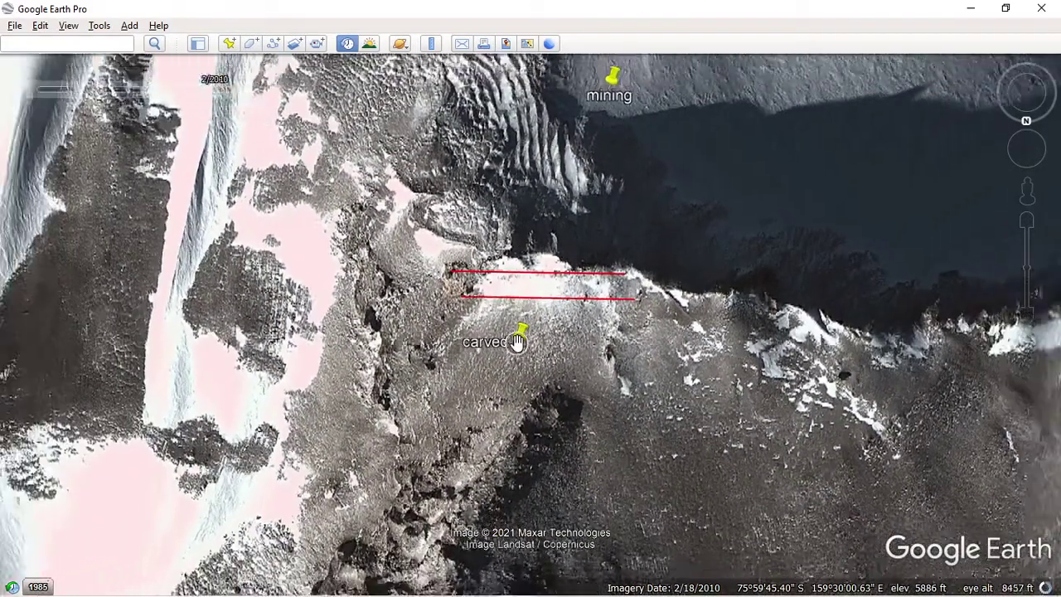
scroll(516, 340, down, 2)
scroll(516, 341, down, 2)
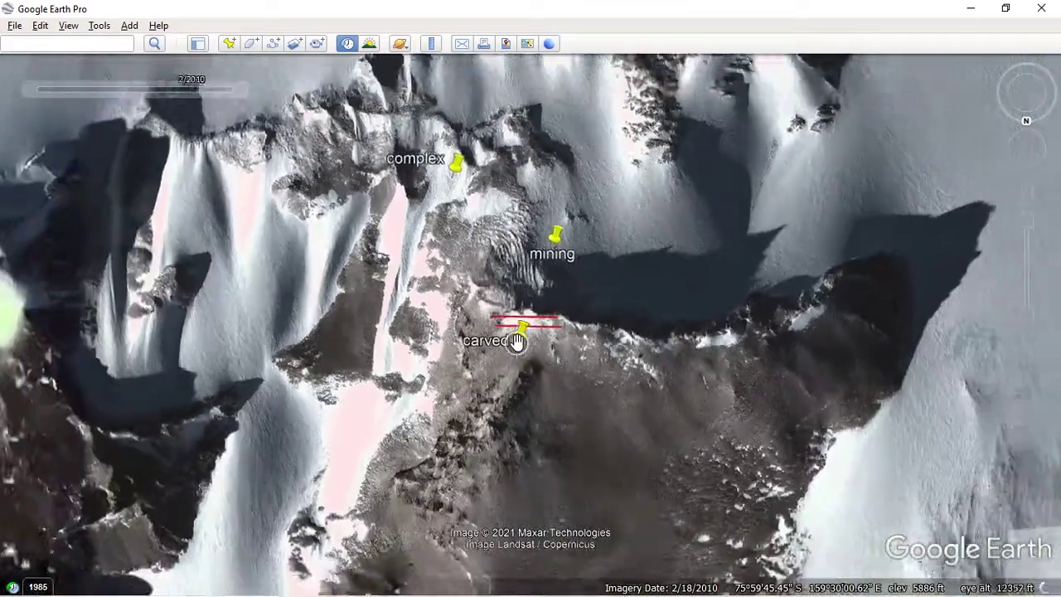
scroll(516, 341, down, 1)
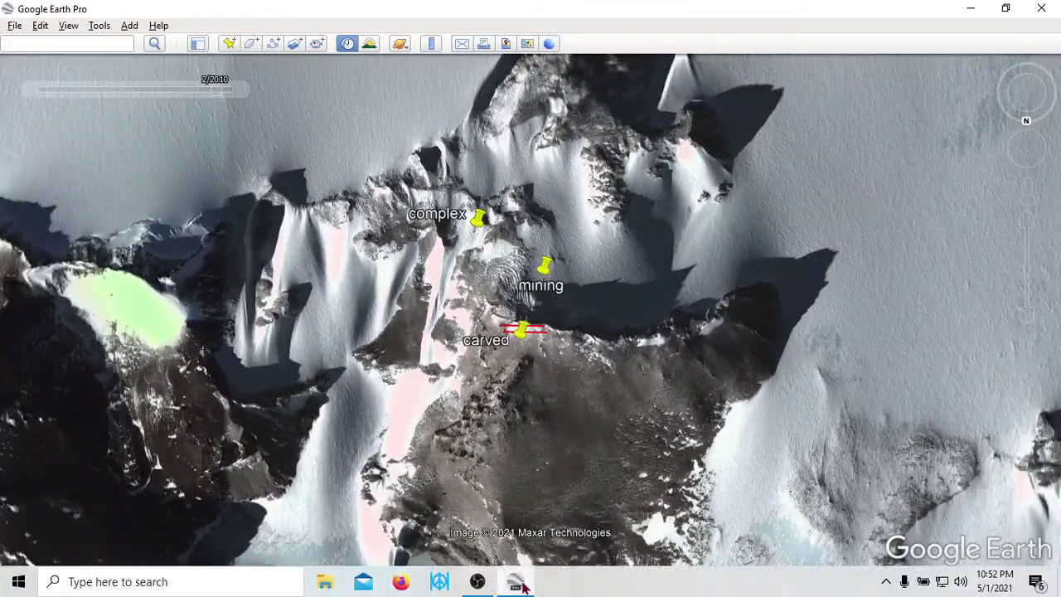
click(476, 582)
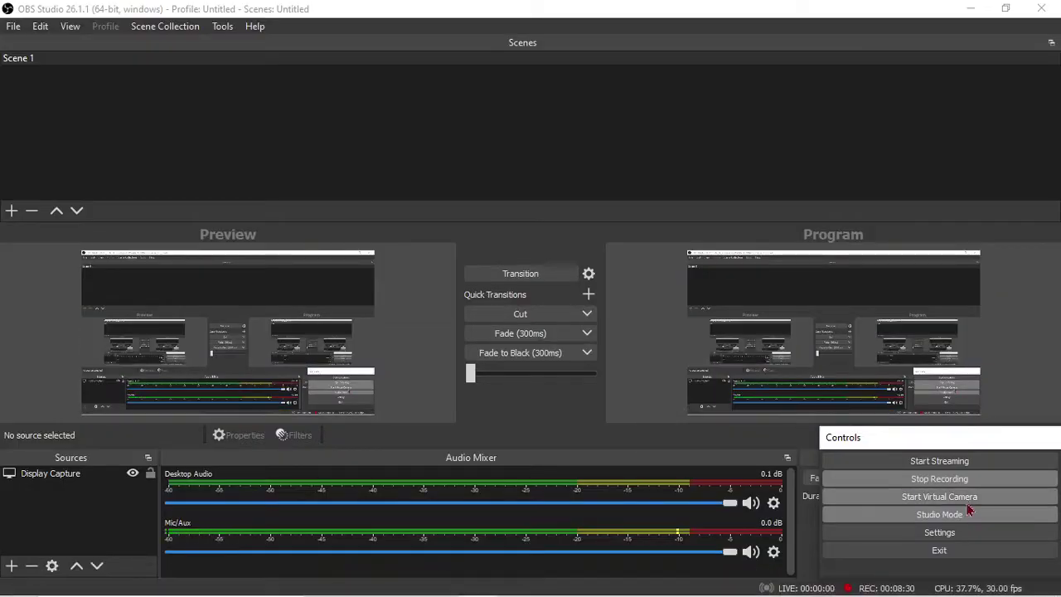